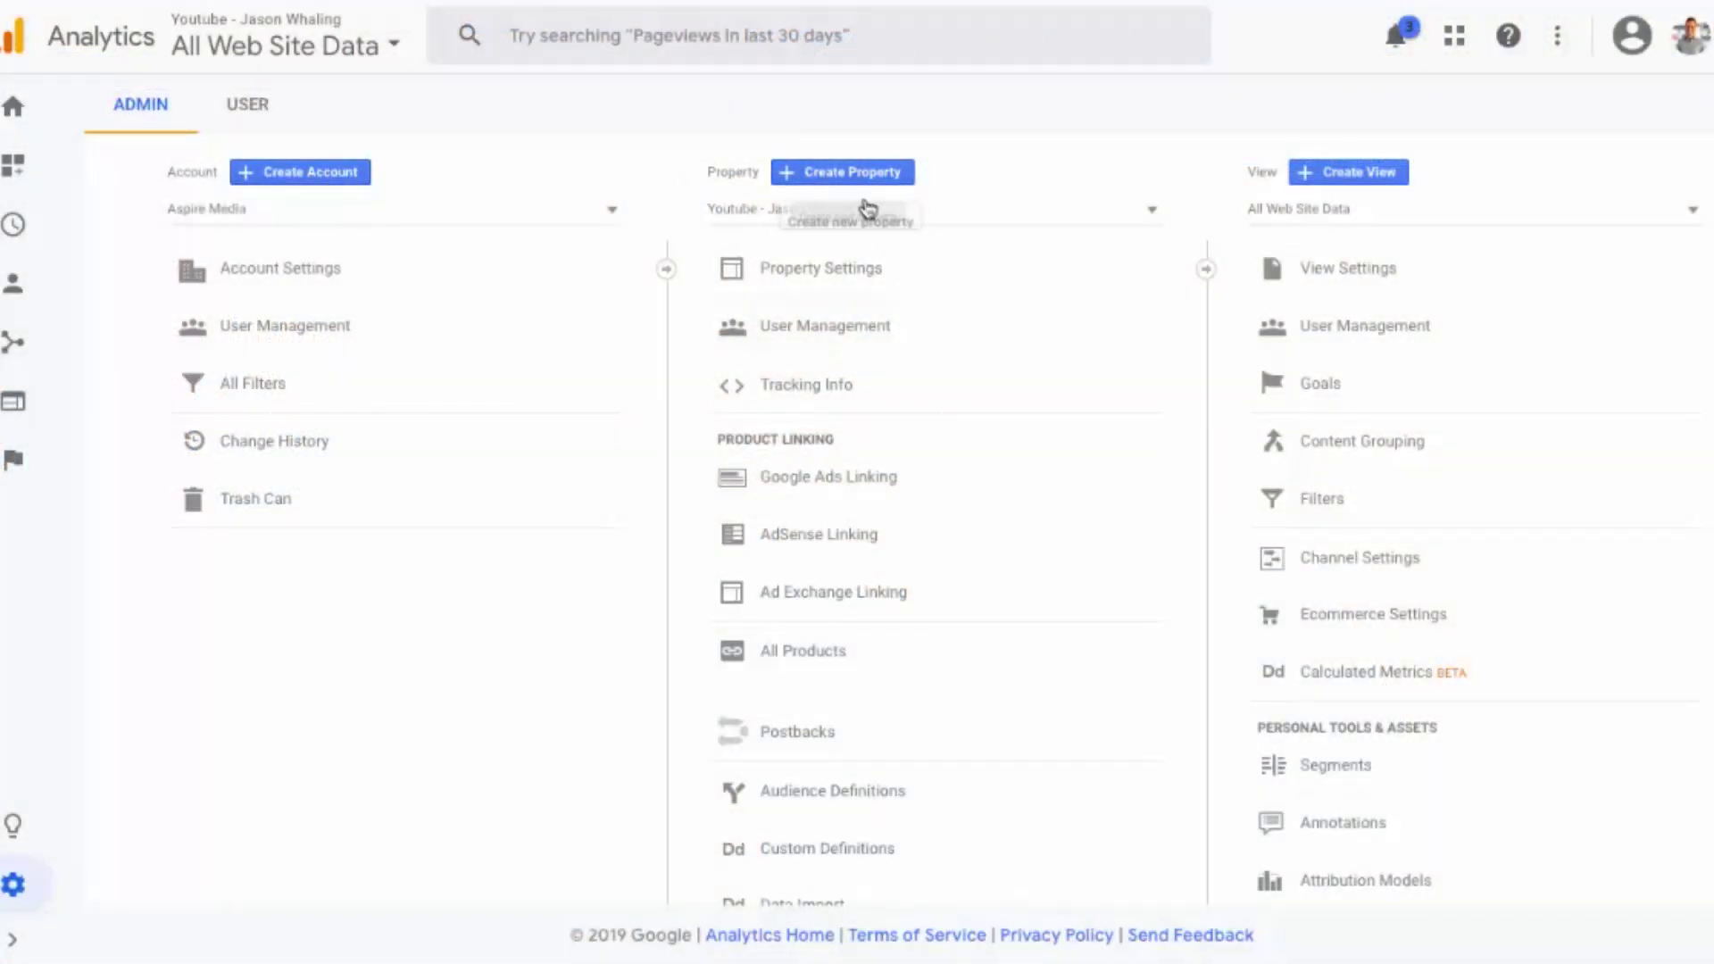
Start a new website property named Aspire Entrepreneur
click(874, 183)
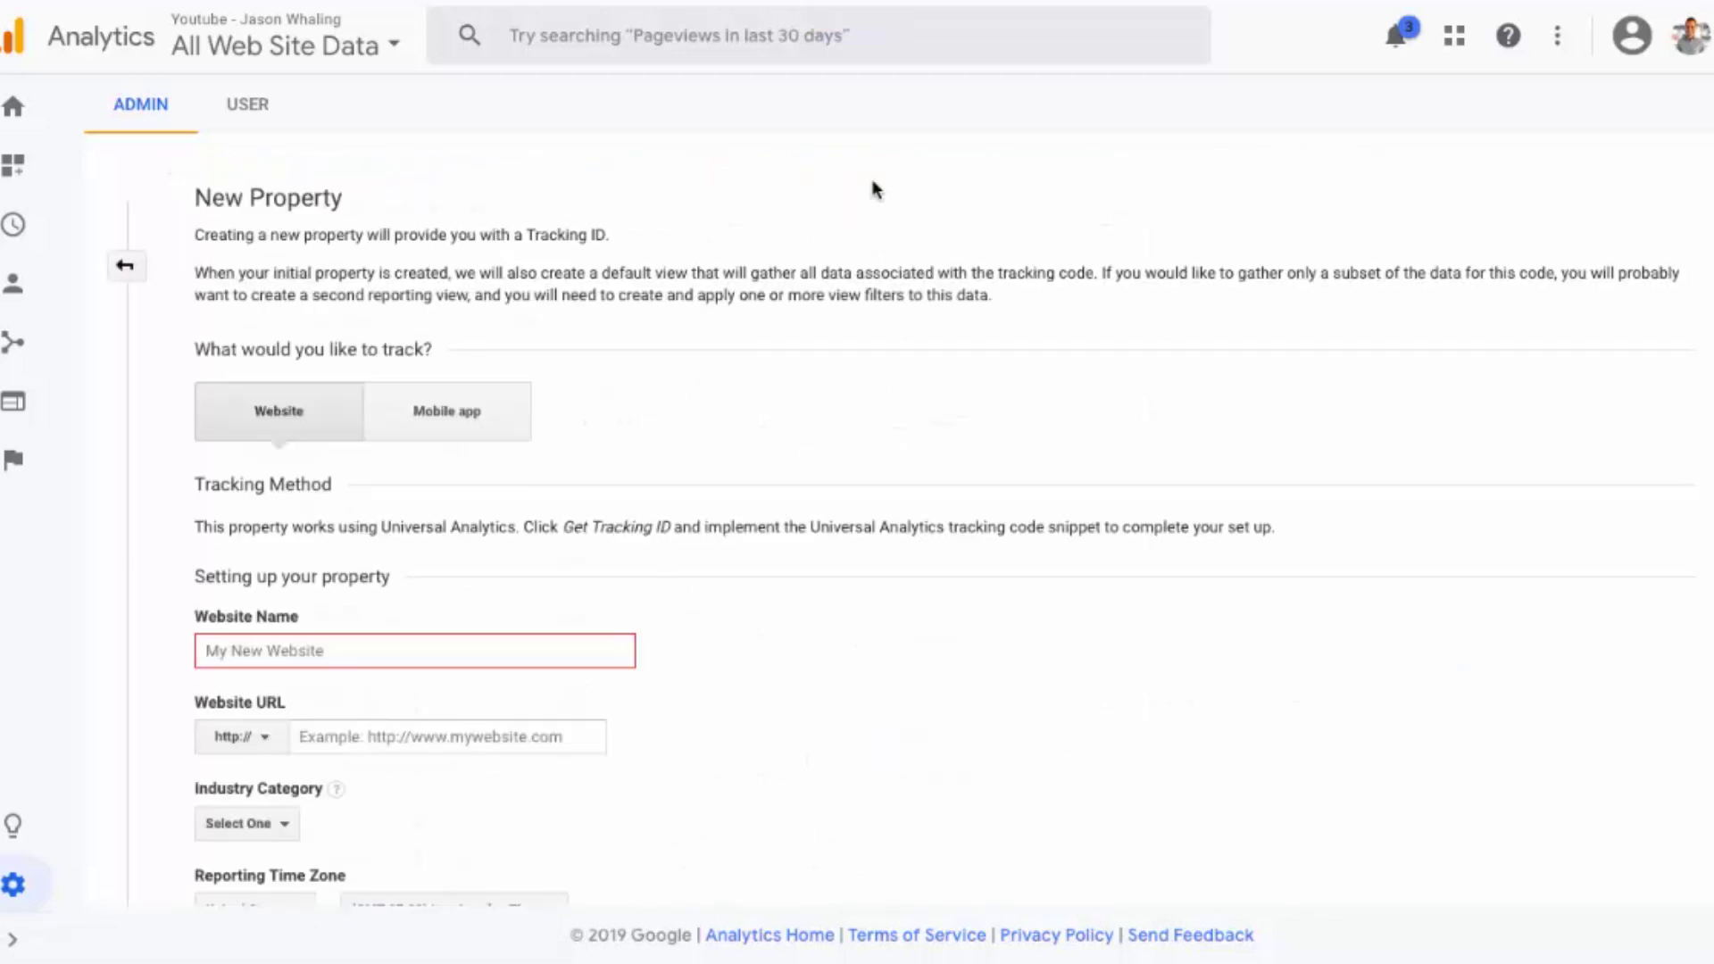
scroll(720, 545, down, 3)
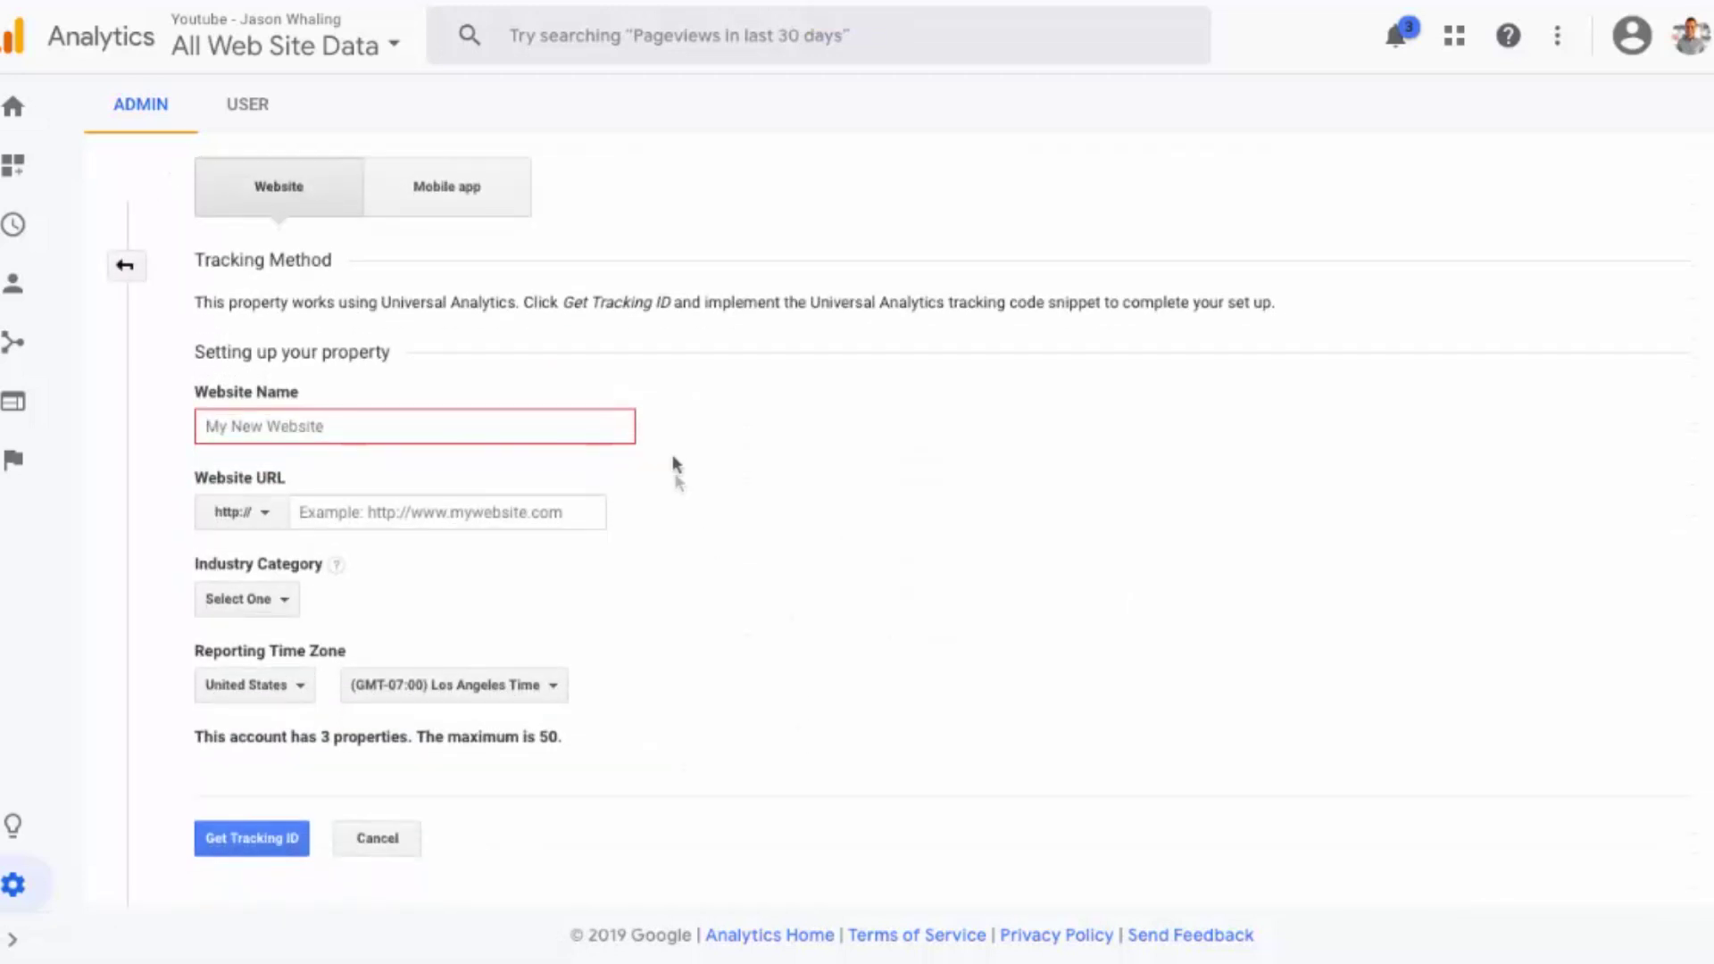
click(601, 426)
text(Aspire Entrepreneur)
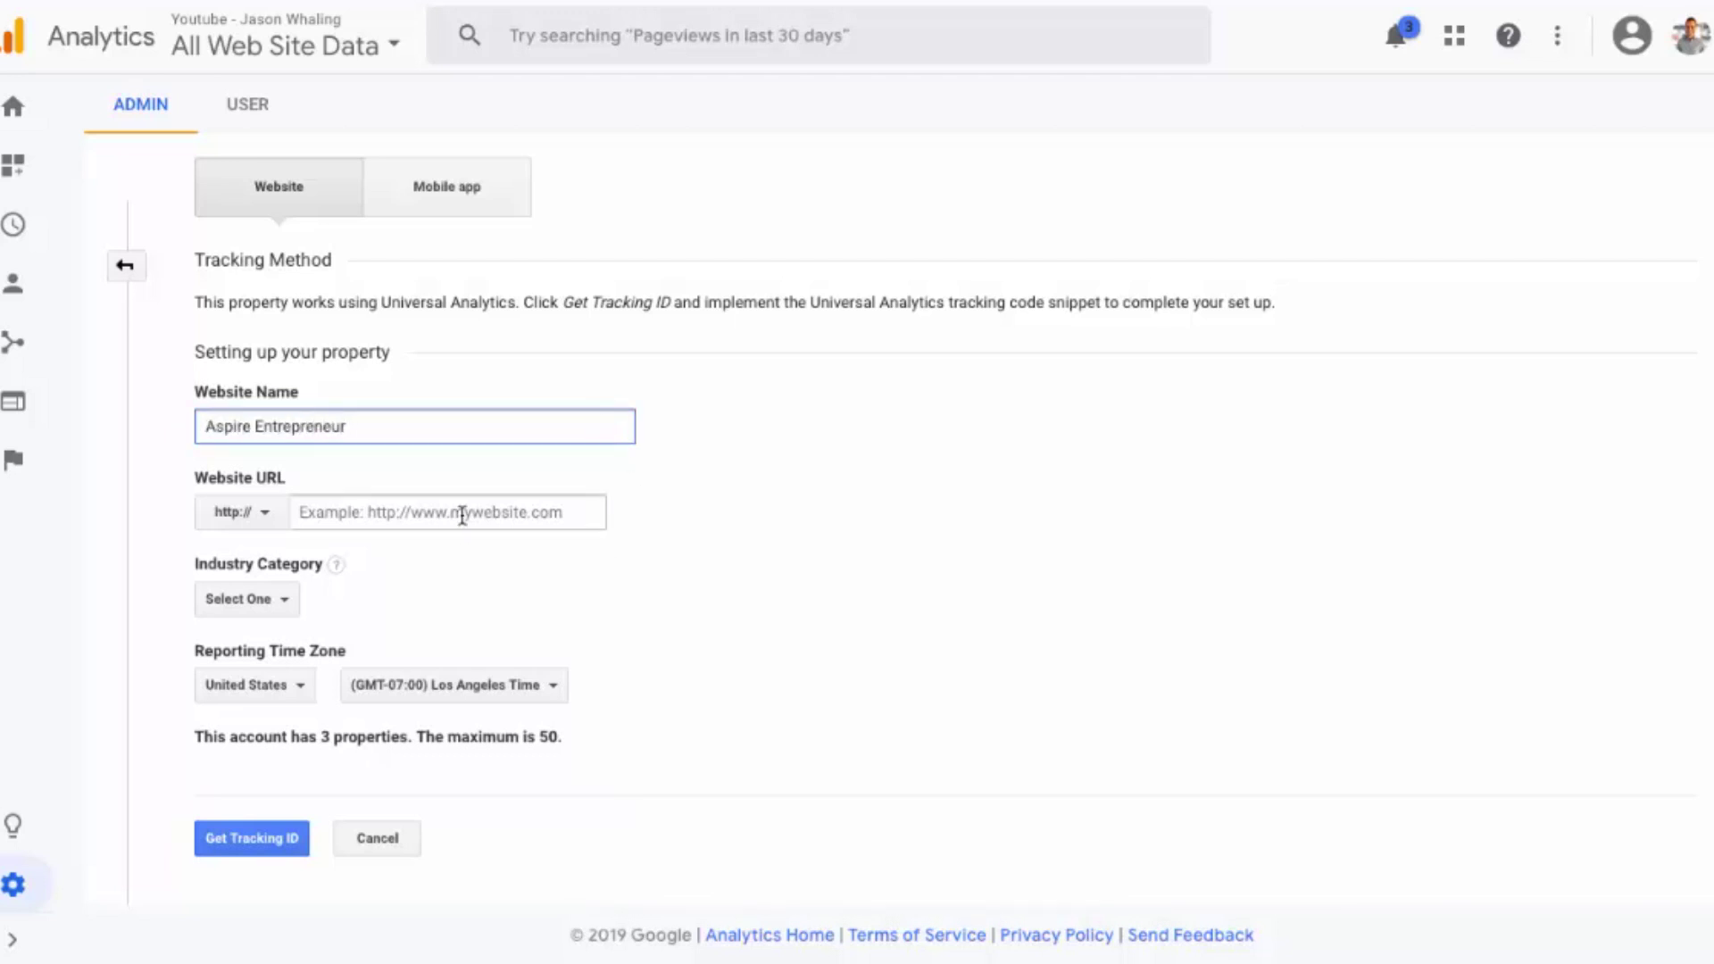
click(464, 516)
text(www.youtube.com/channel/UCmH99cCLX0XzaEFJKyGJXTw/)
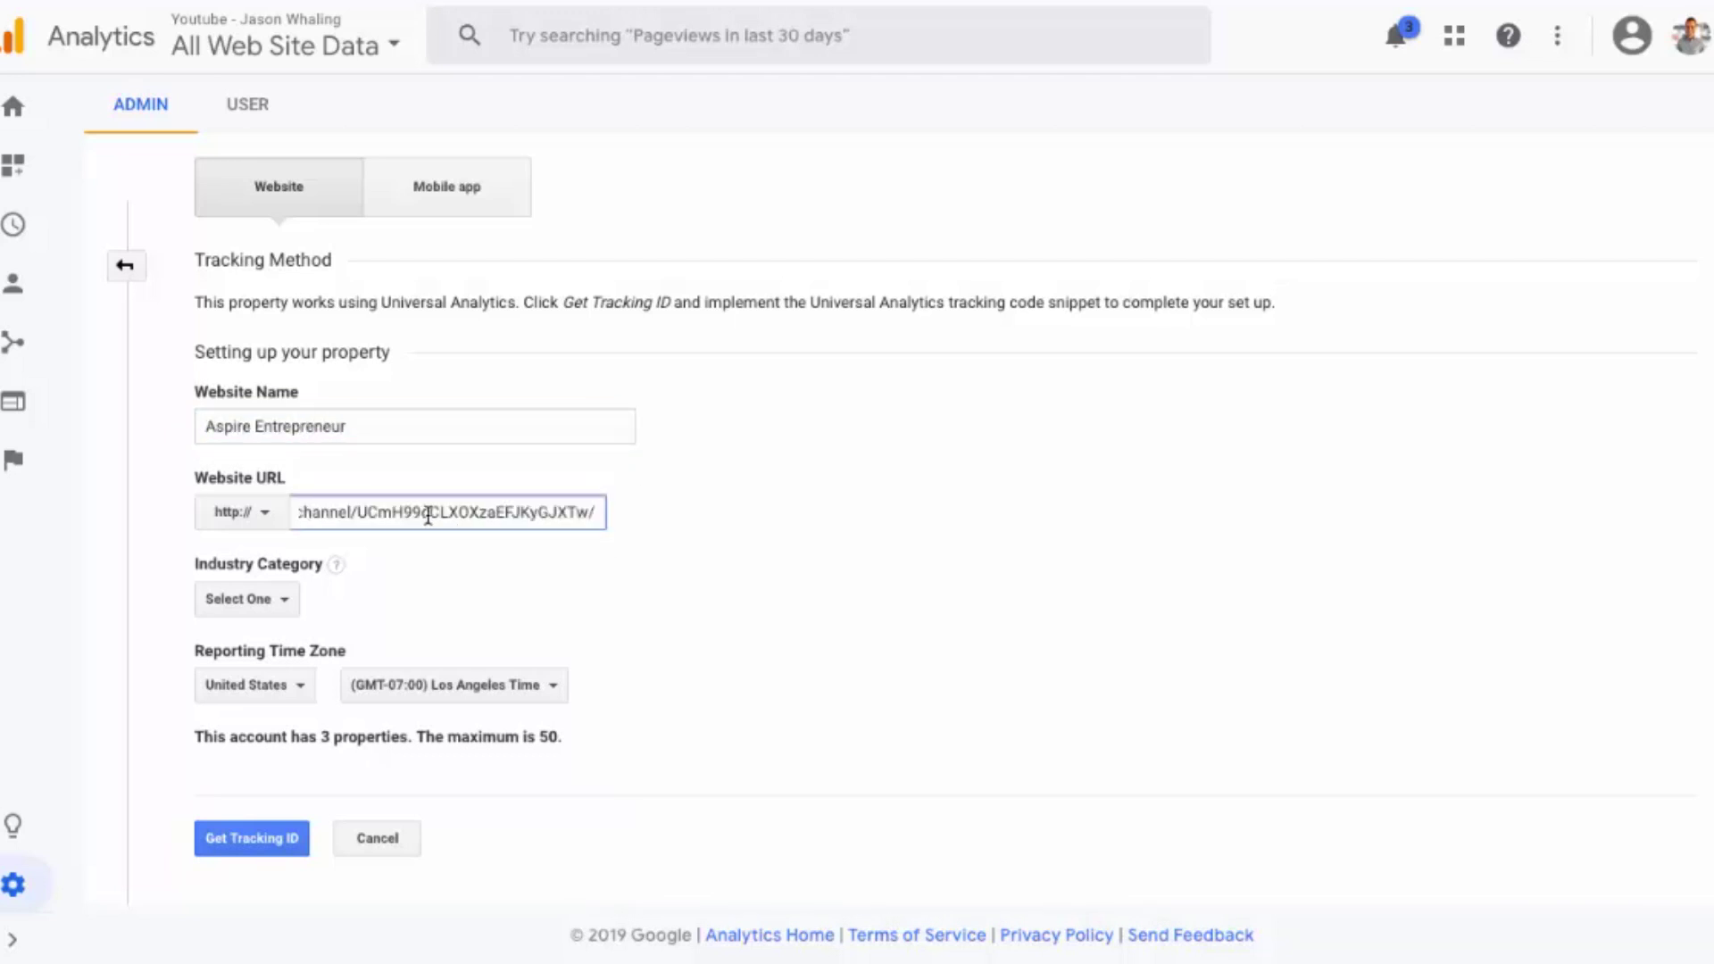
key(Home)
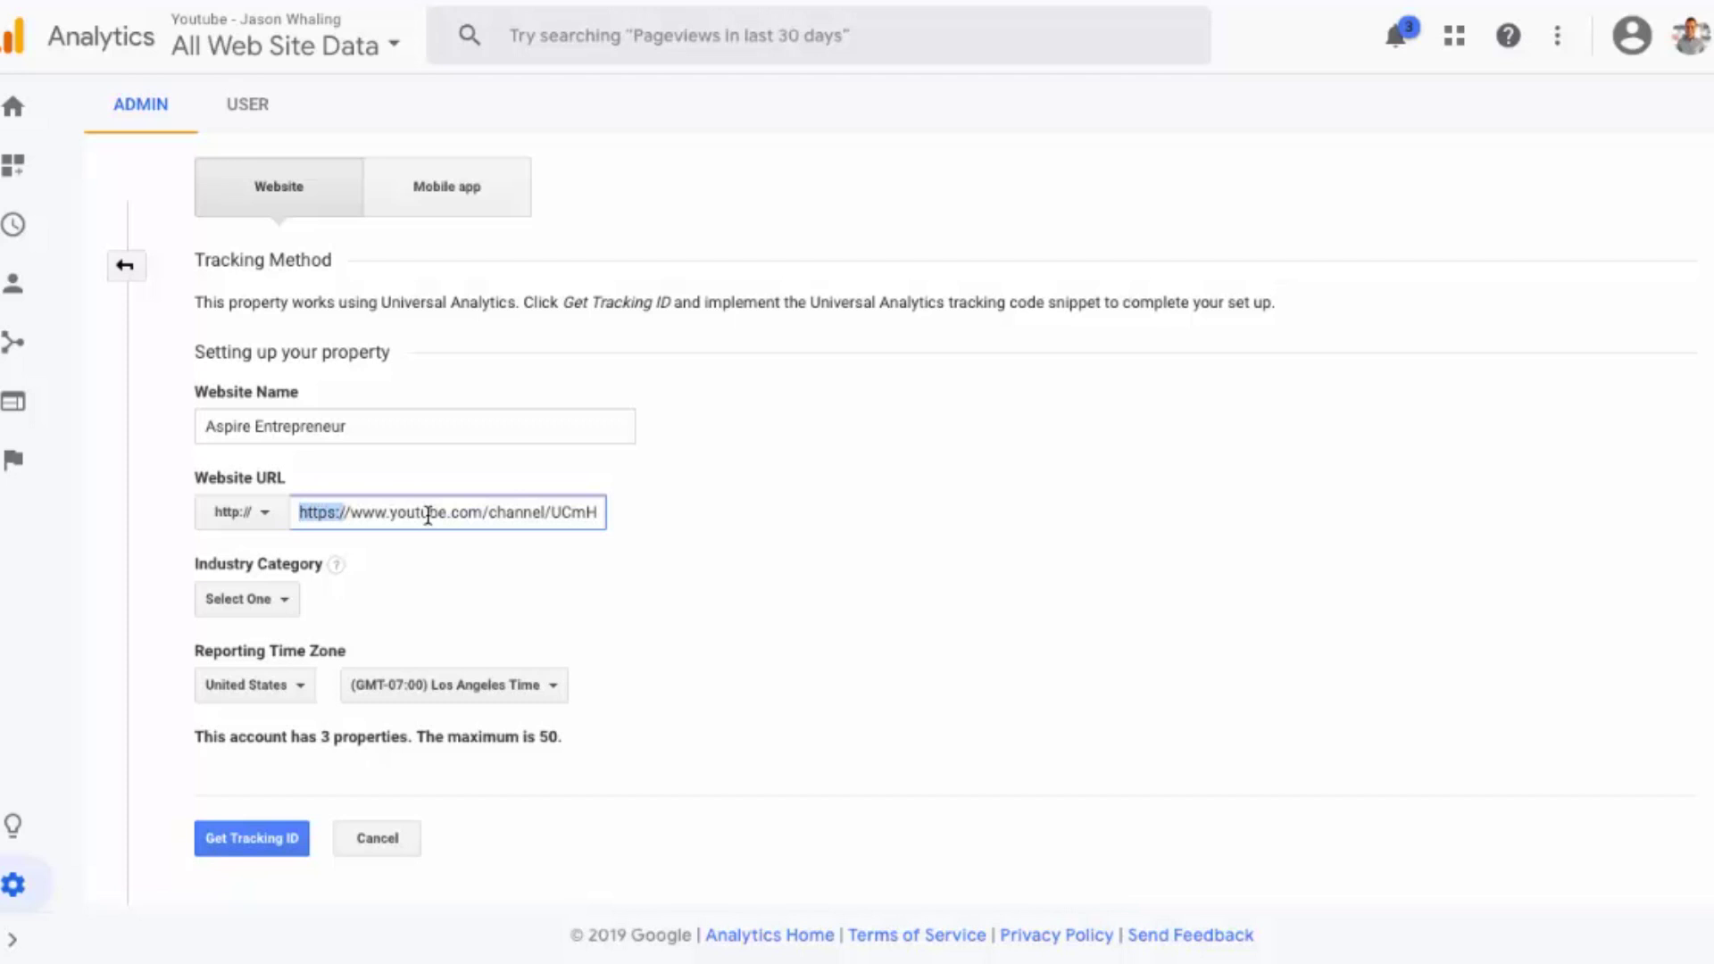
key(BackSpace)
key(Delete)
click(645, 614)
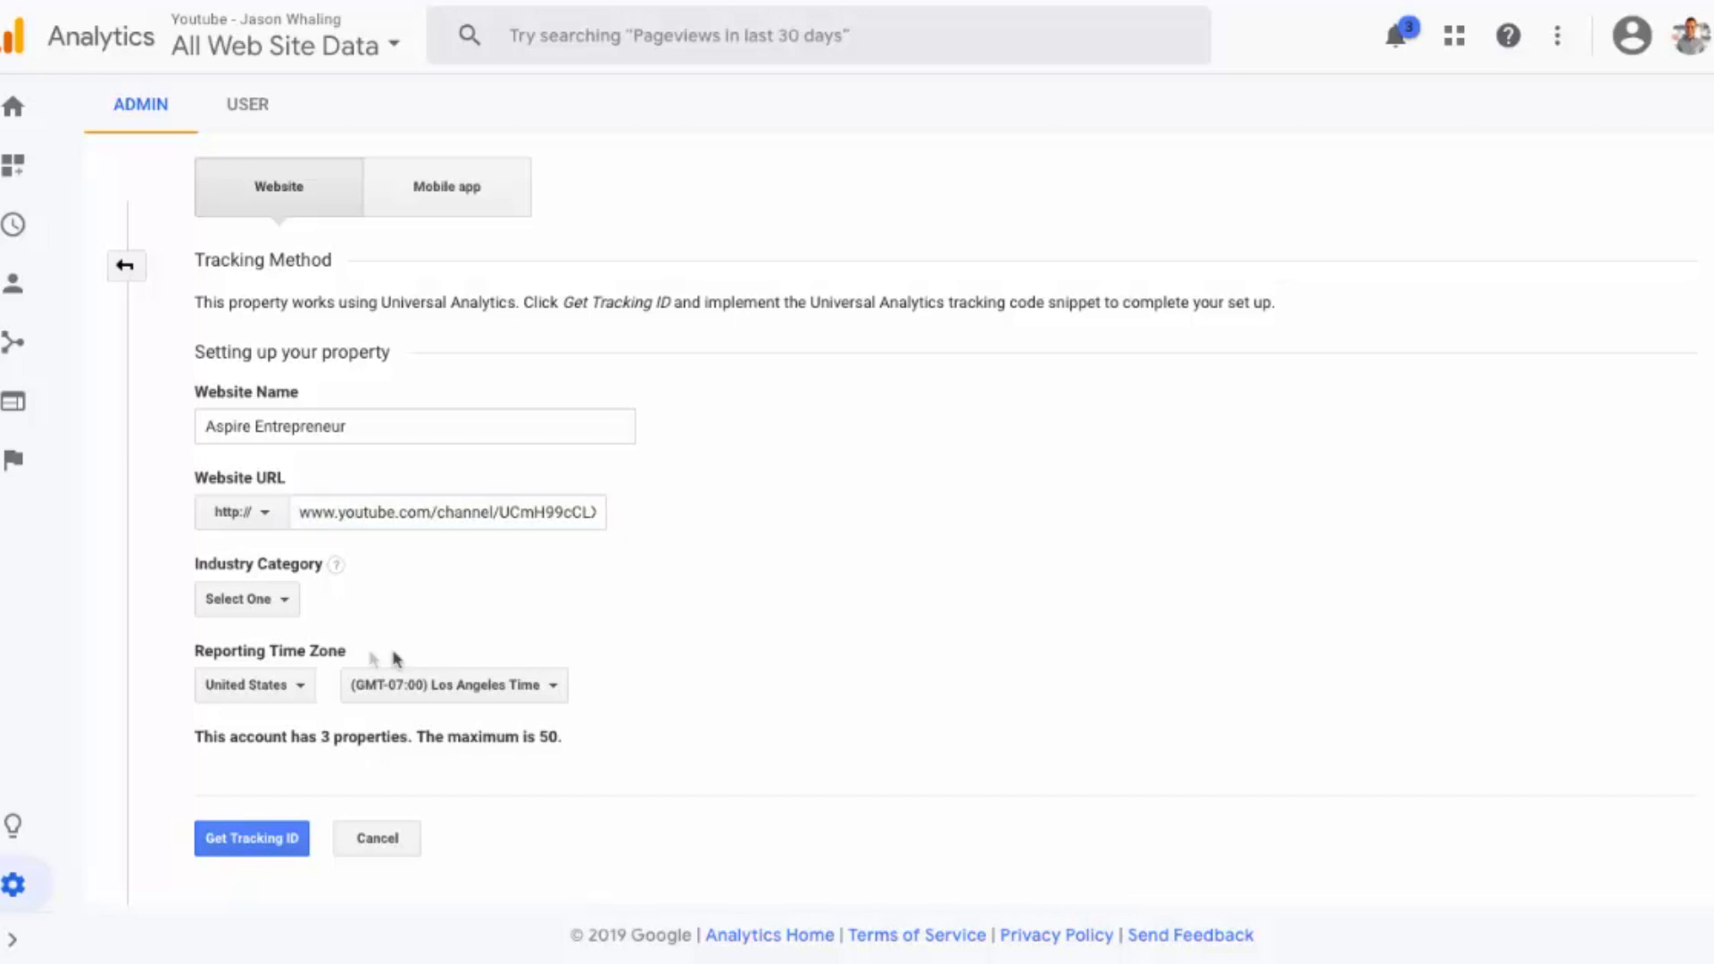
Set the industry category to Arts and Entertainment and create the property
click(266, 618)
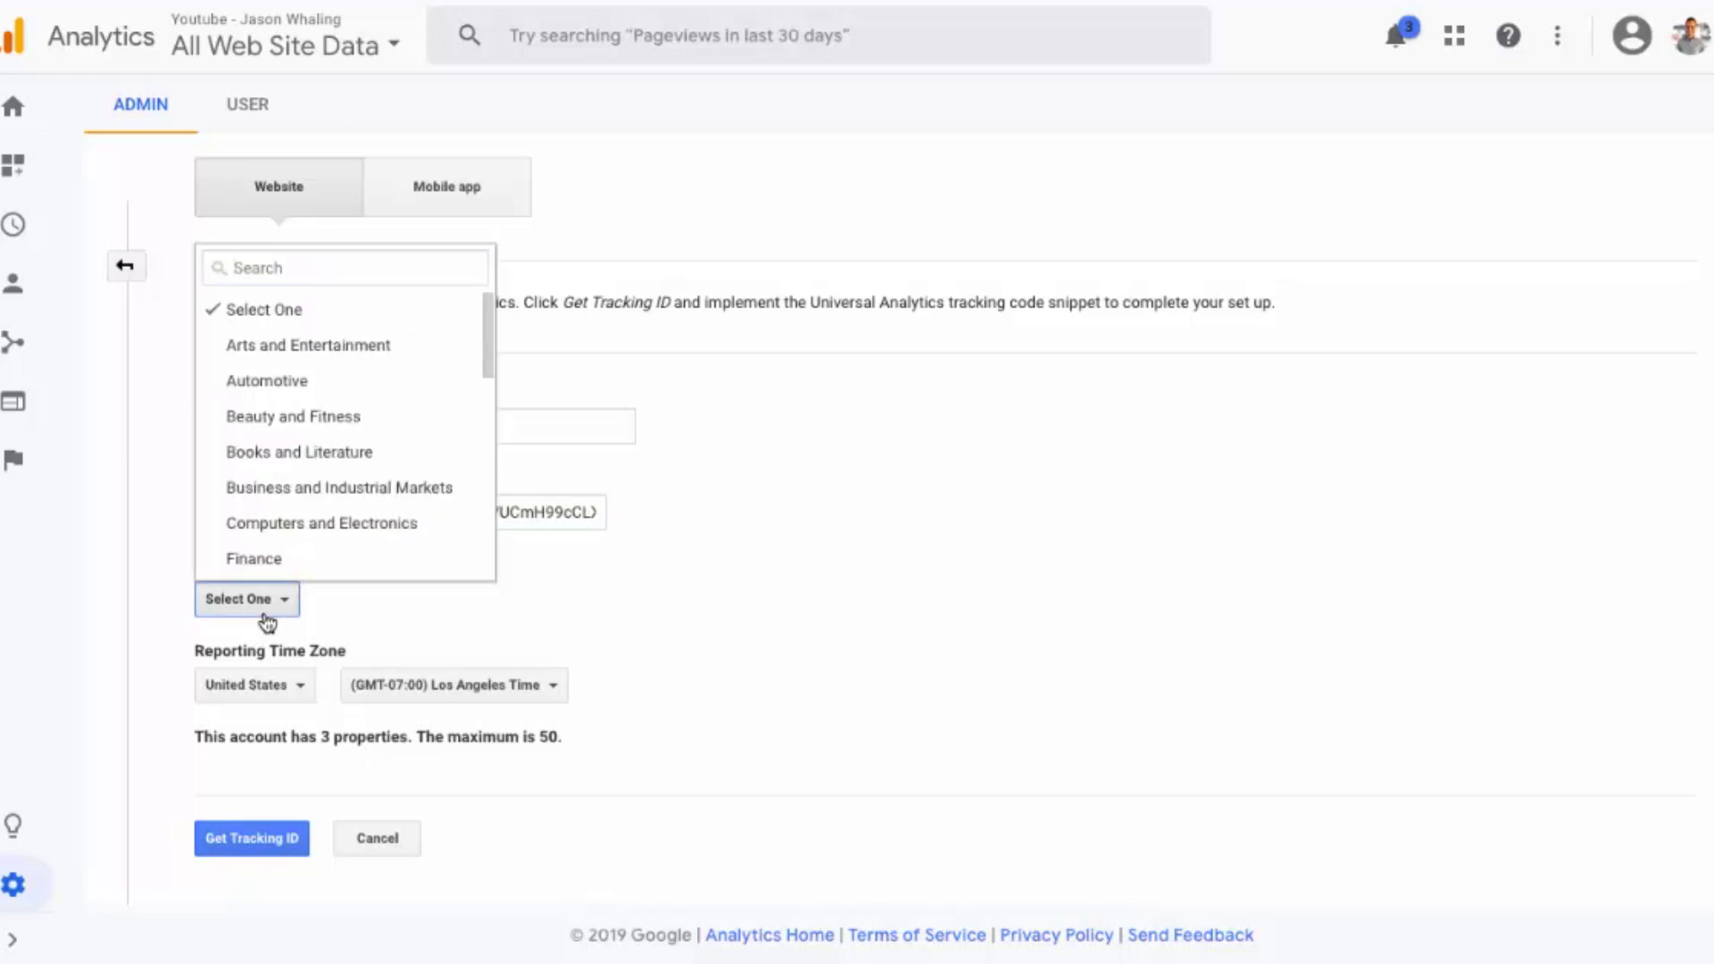
click(701, 578)
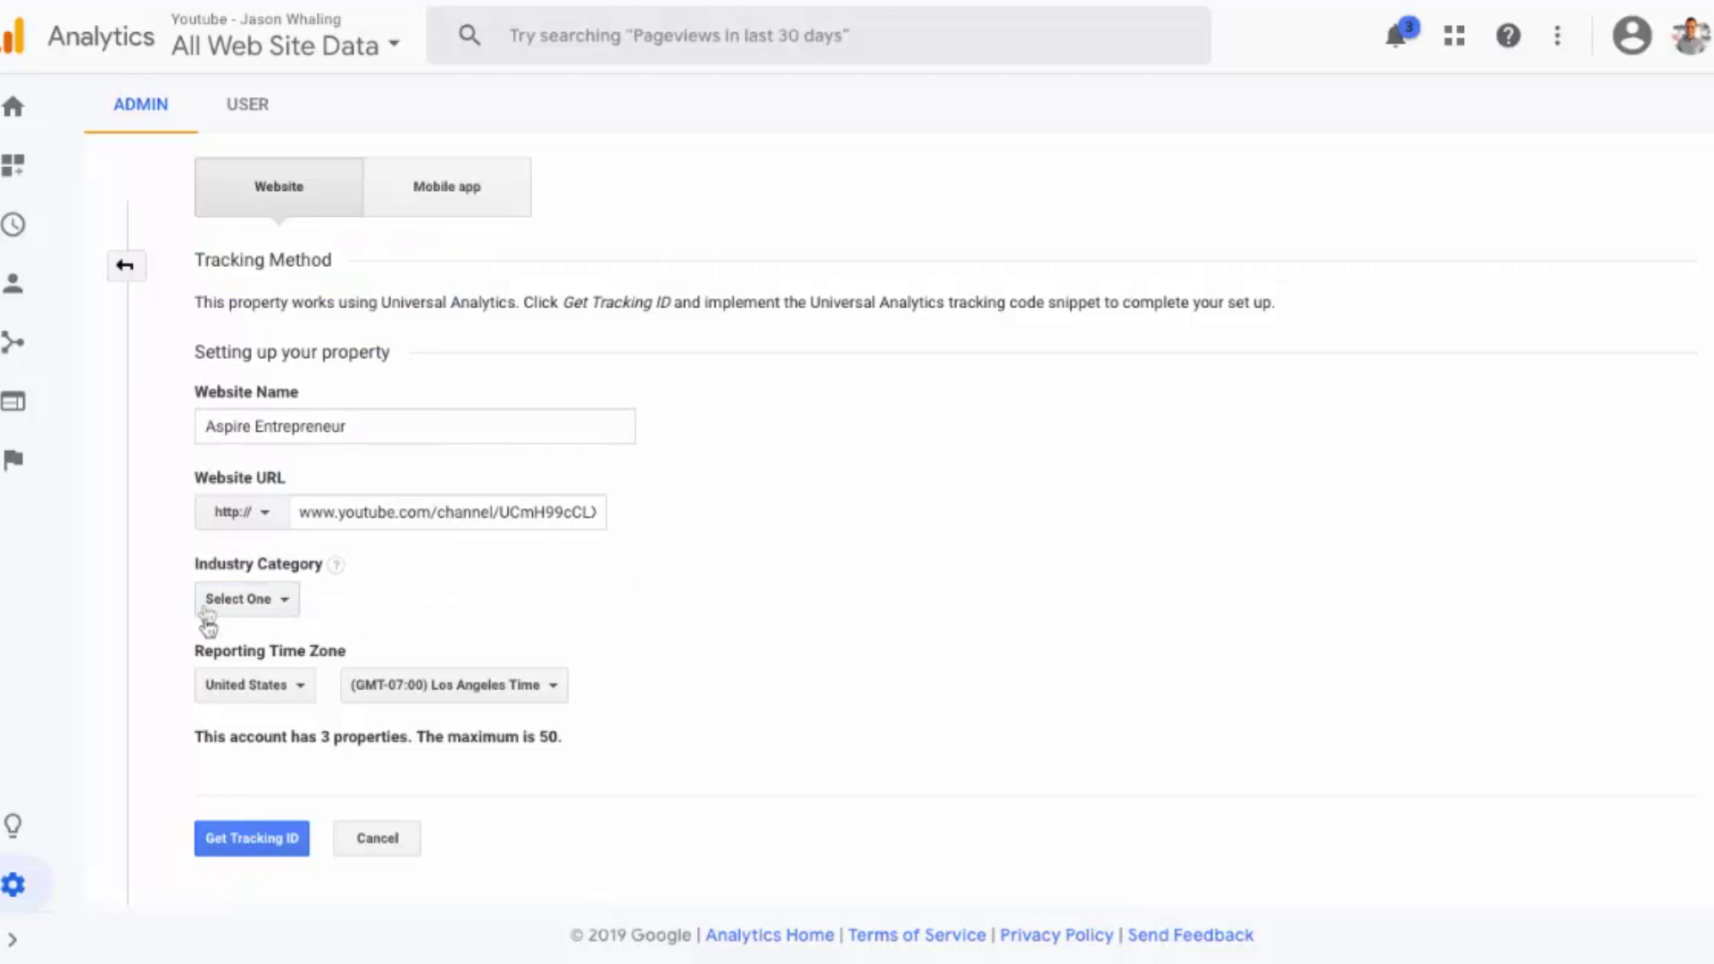
click(223, 601)
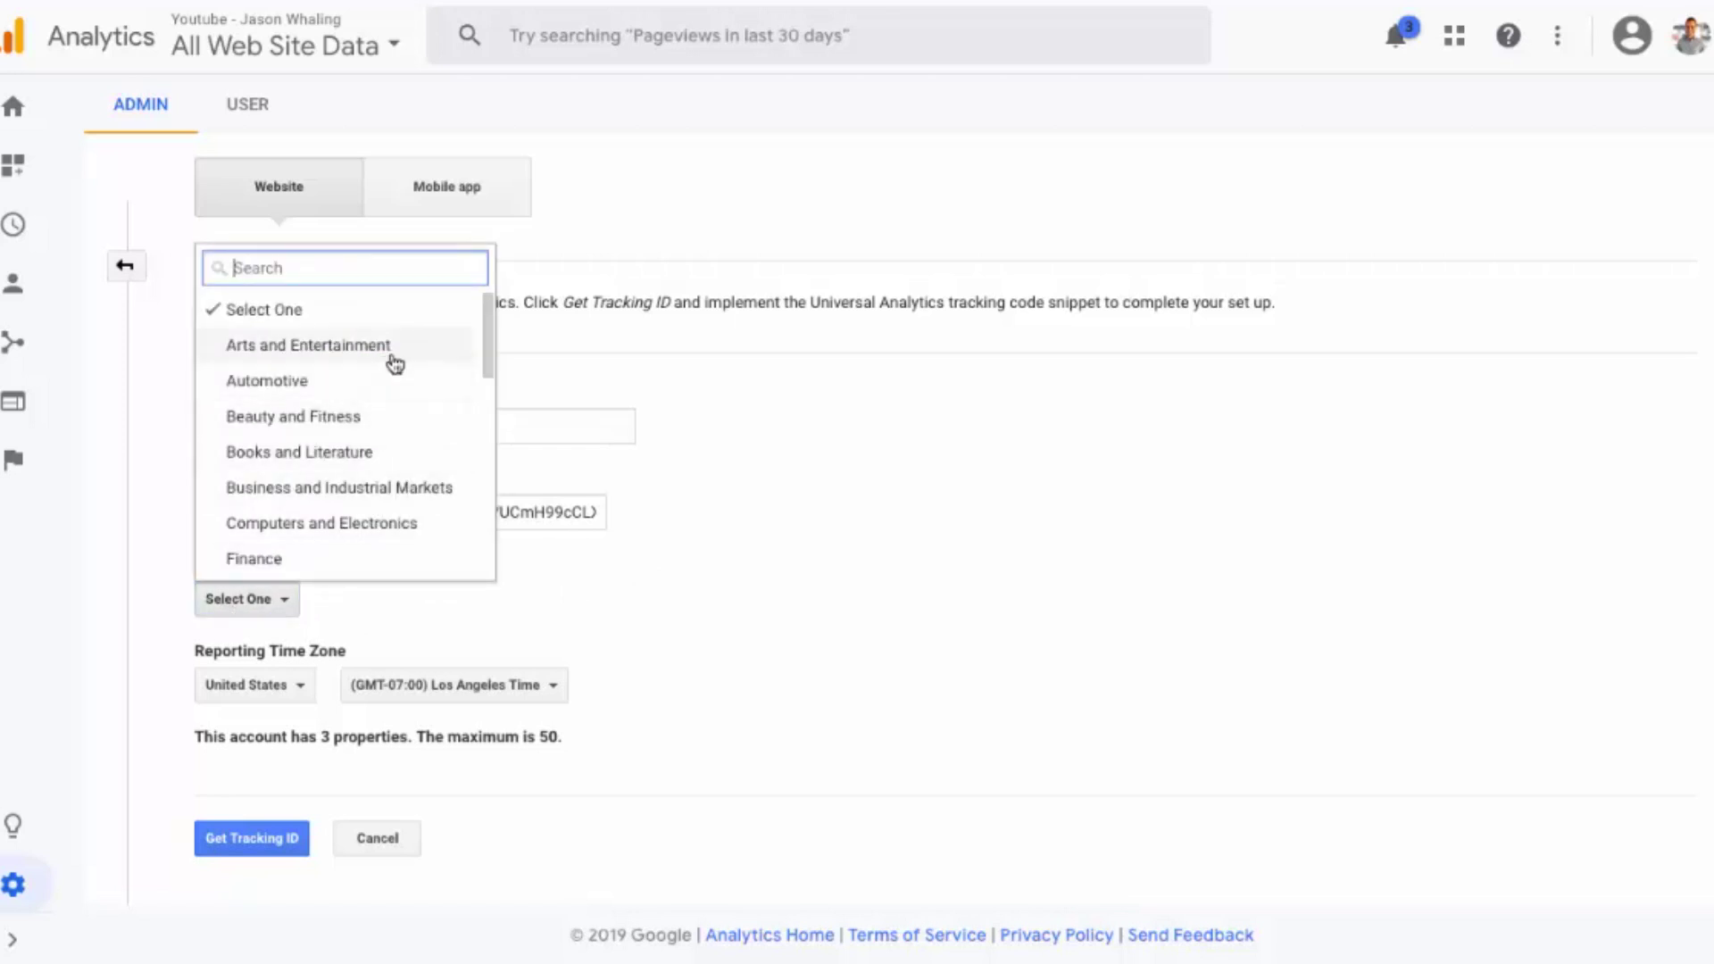
click(393, 348)
click(779, 599)
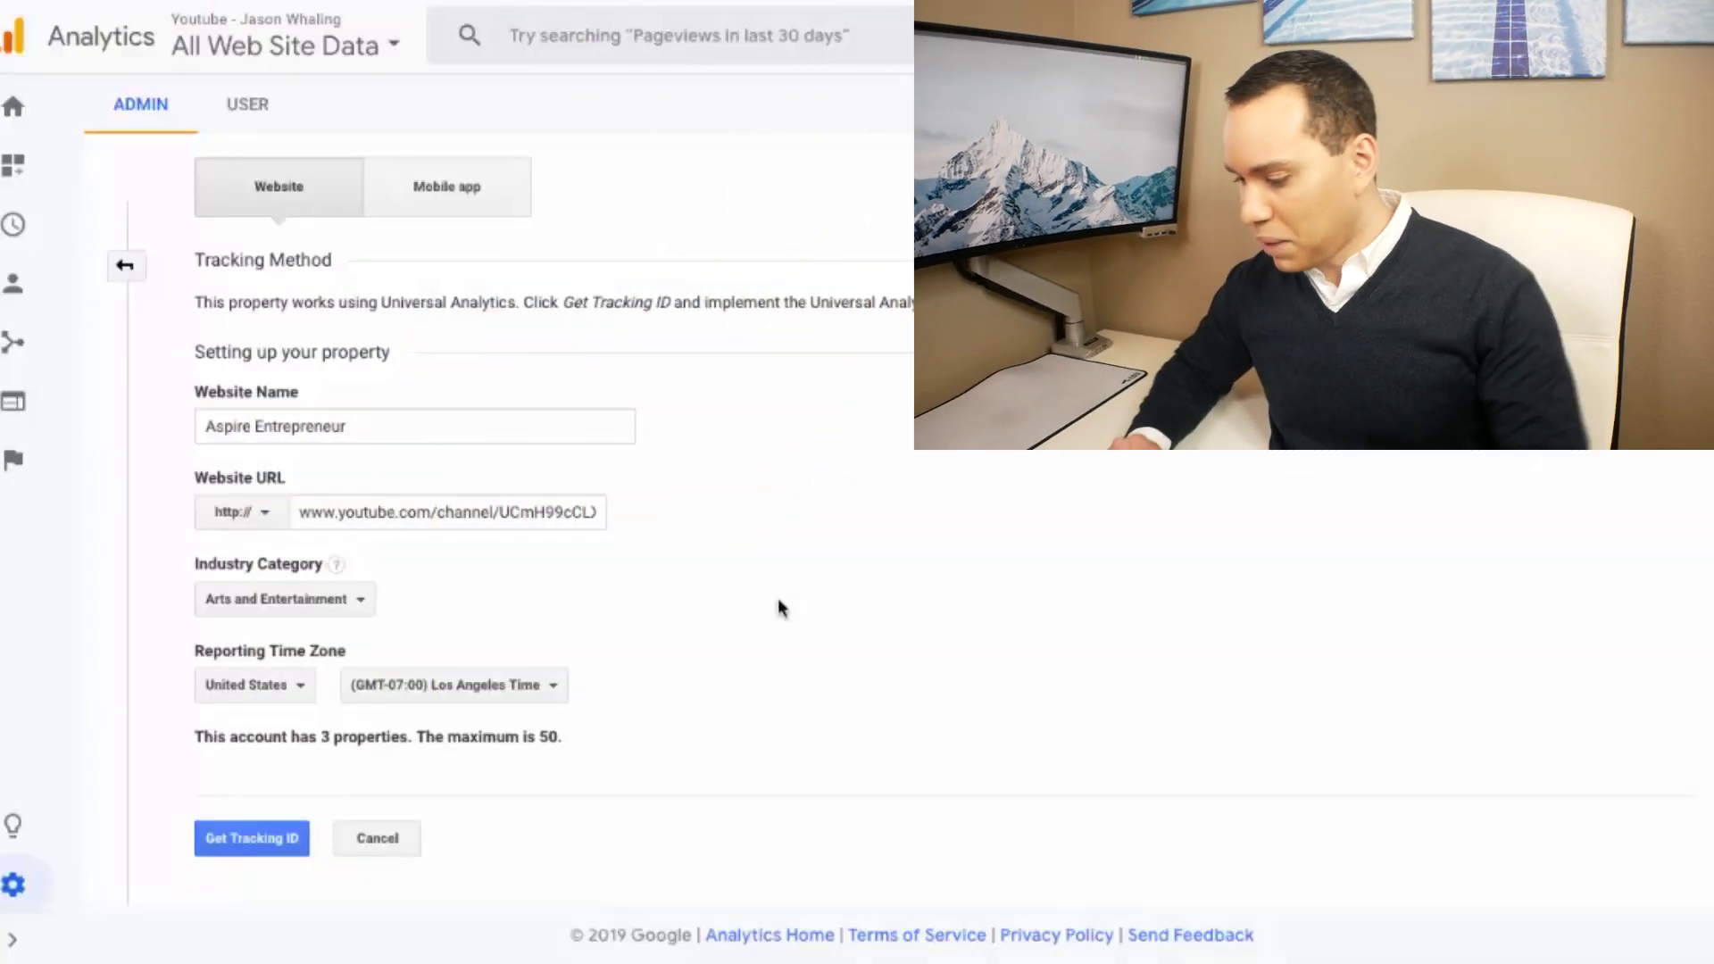
click(261, 848)
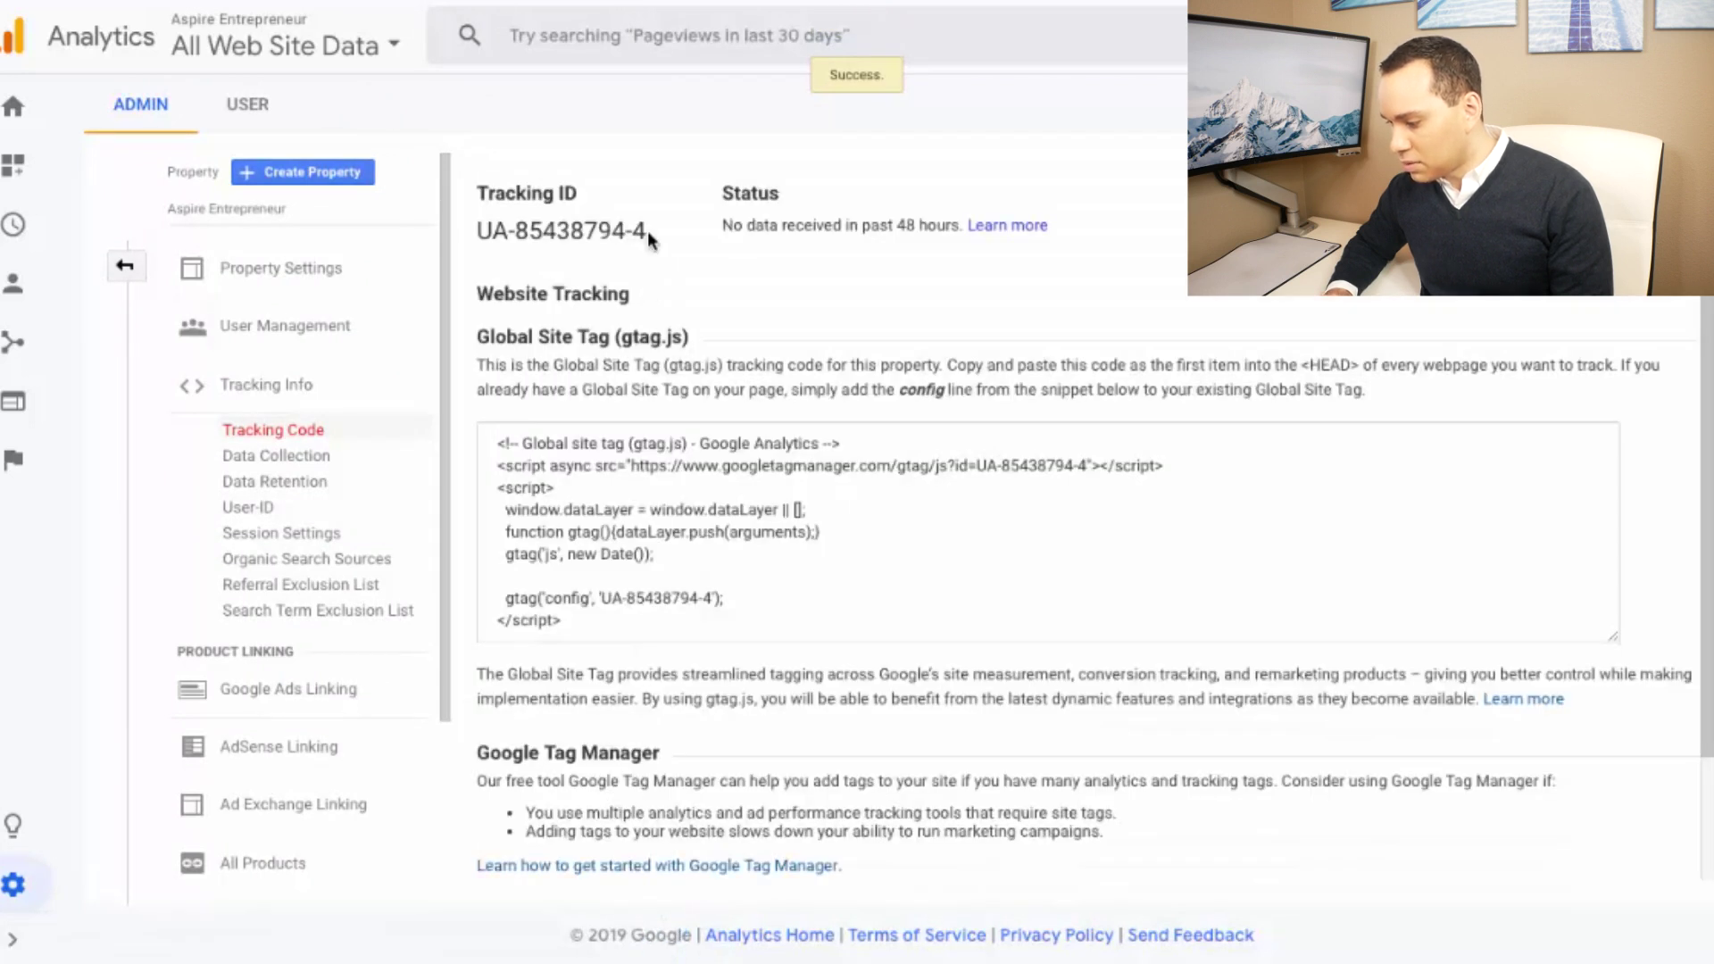
Select the new property's tracking ID on the Tracking Code page for copying
drag(648, 231, 500, 230)
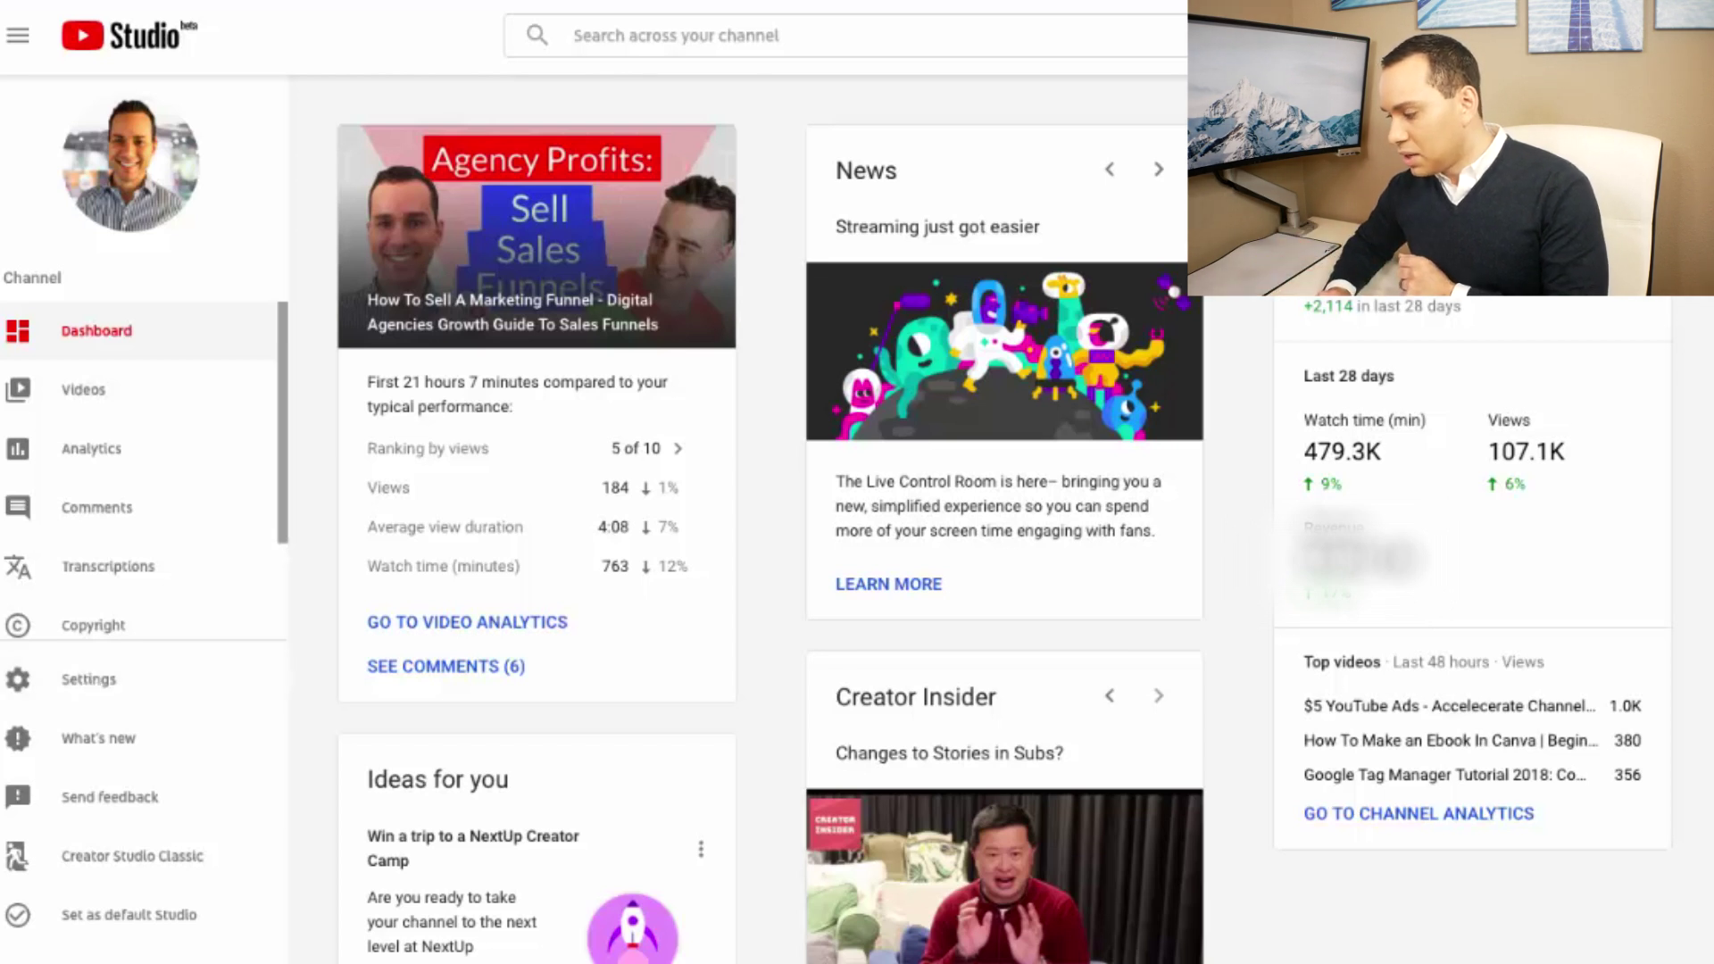
Open YouTube Studio's advanced channel settings down to the Analytics tracking ID field
click(1682, 36)
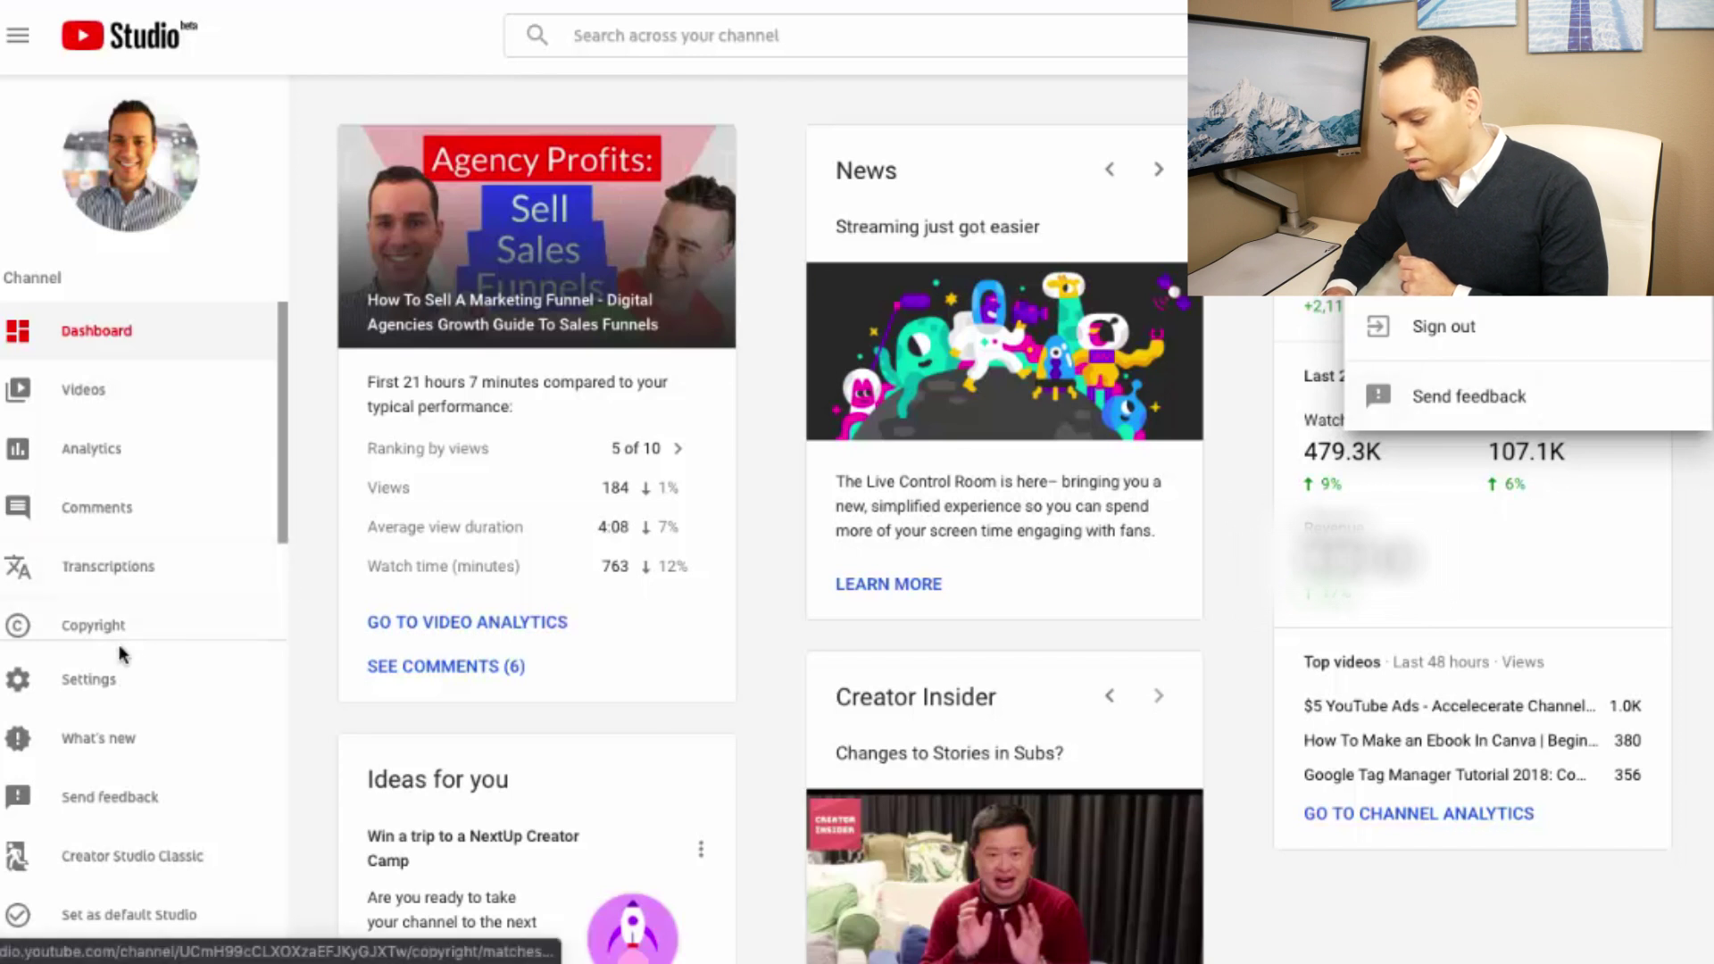
click(107, 680)
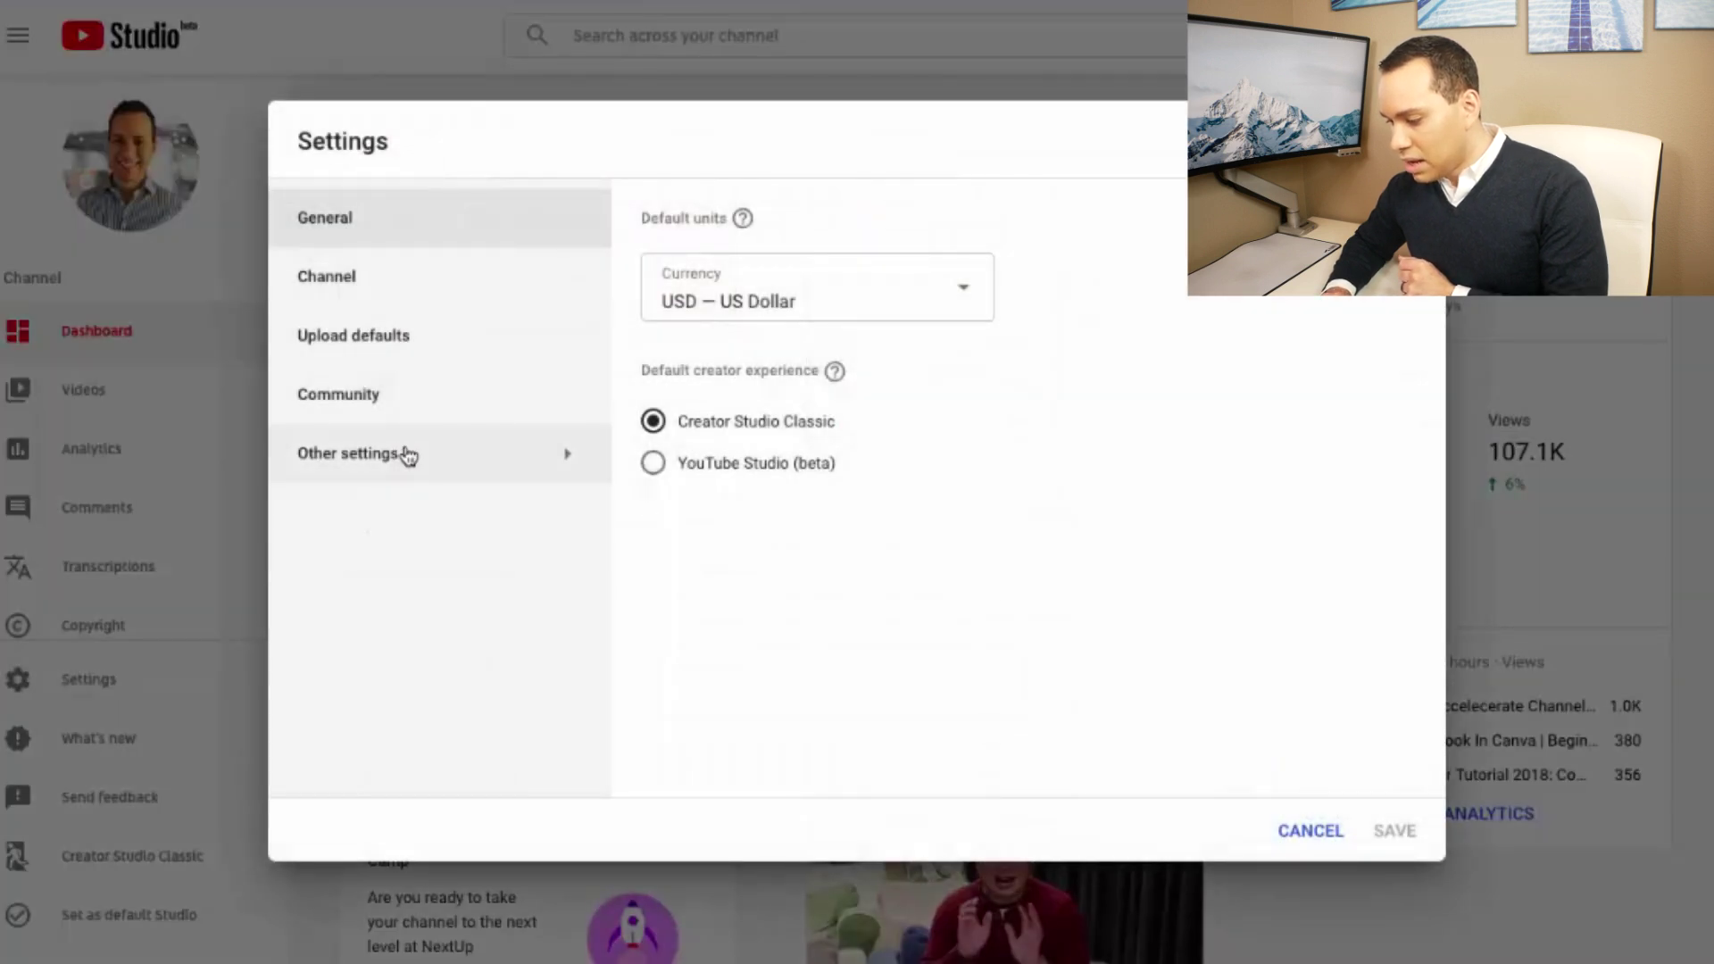
mouse_move(408, 455)
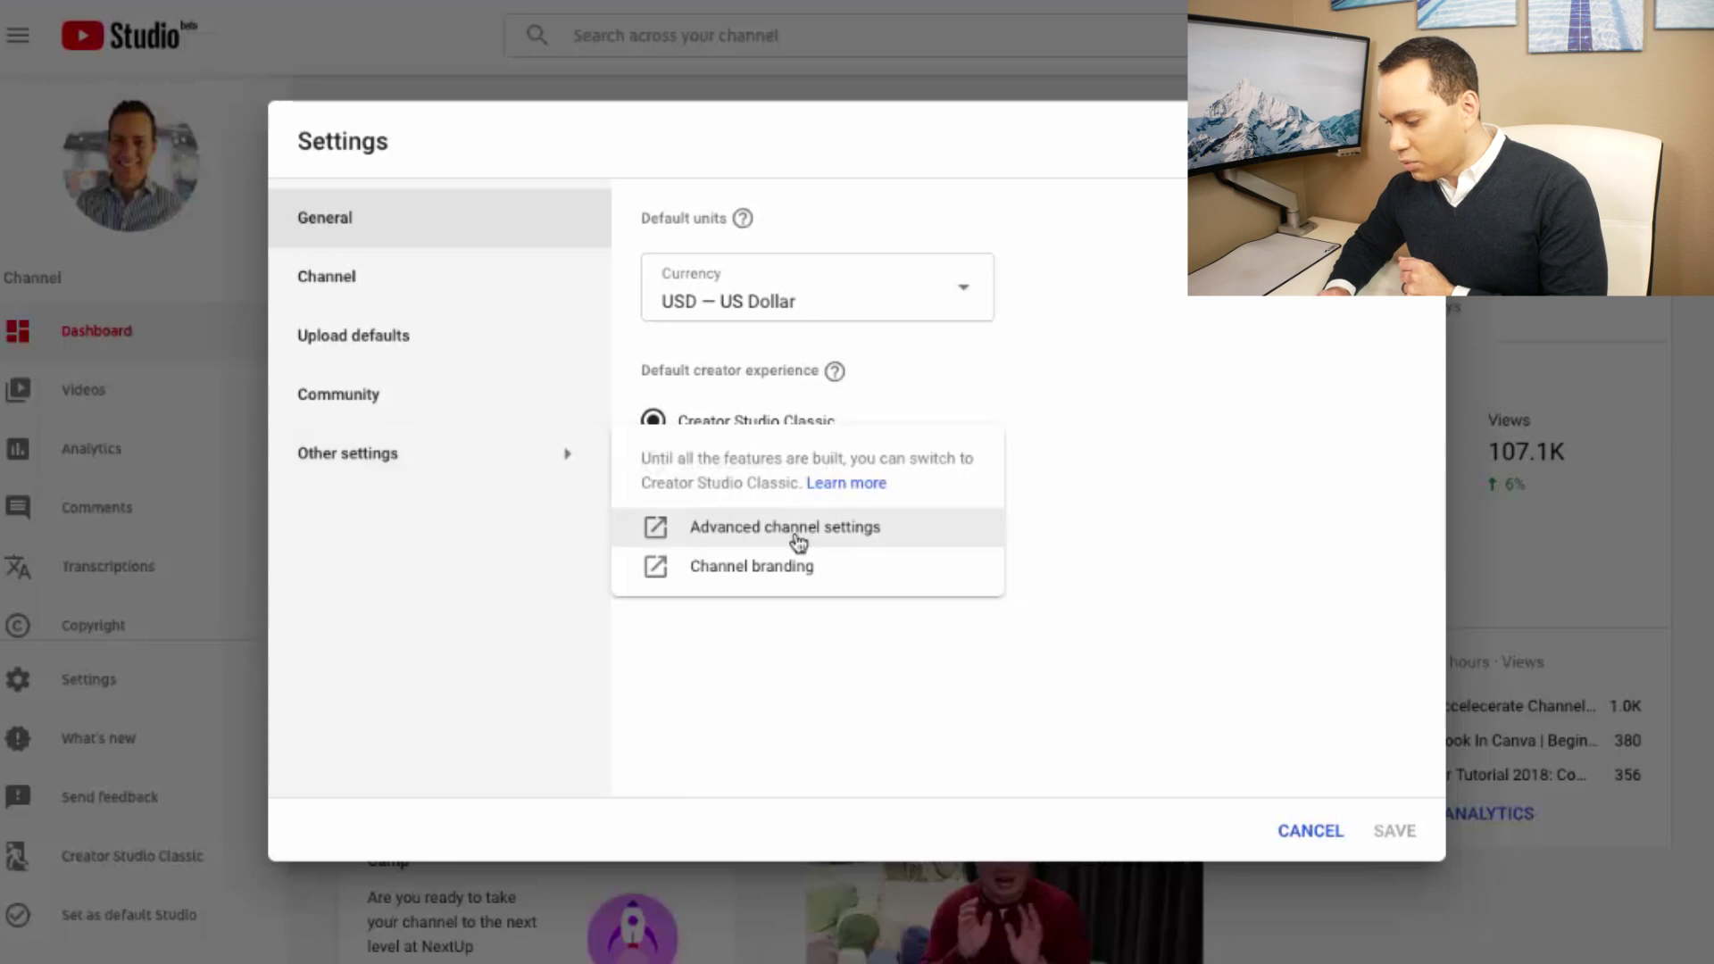
click(838, 540)
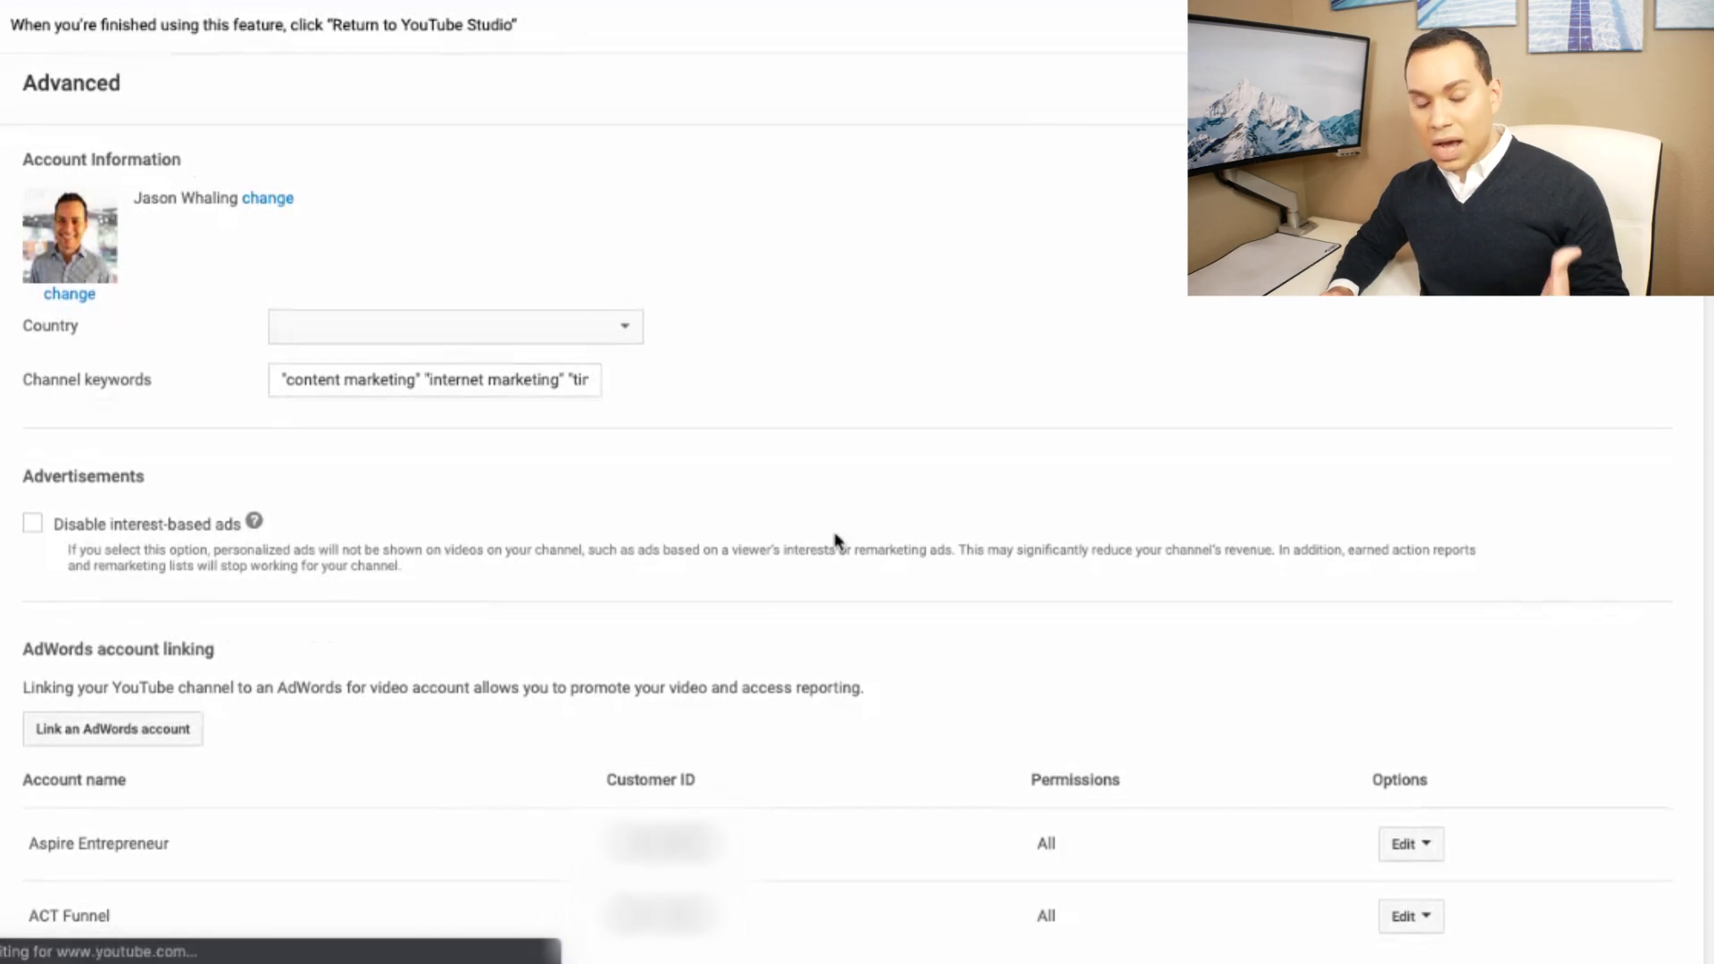
scroll(837, 541, down, 3)
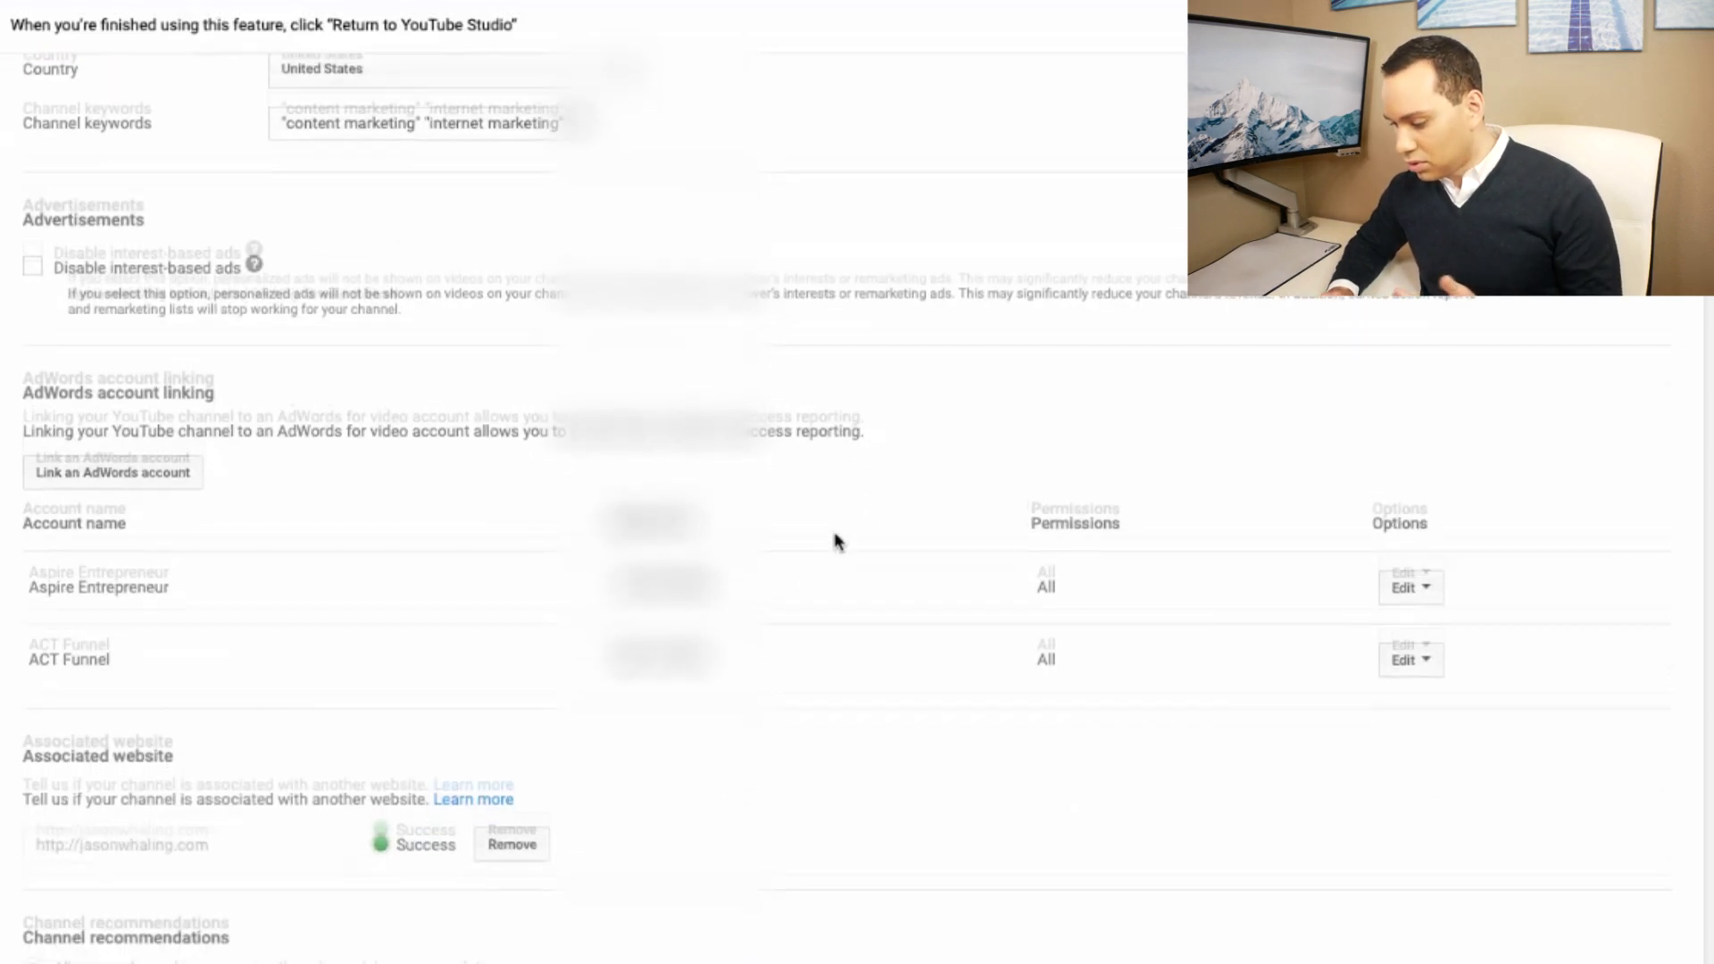
scroll(836, 540, down, 8)
Select the existing Google Analytics tracking ID and start replacing it with the new one
drag(465, 572, 301, 577)
key(ctrl+c)
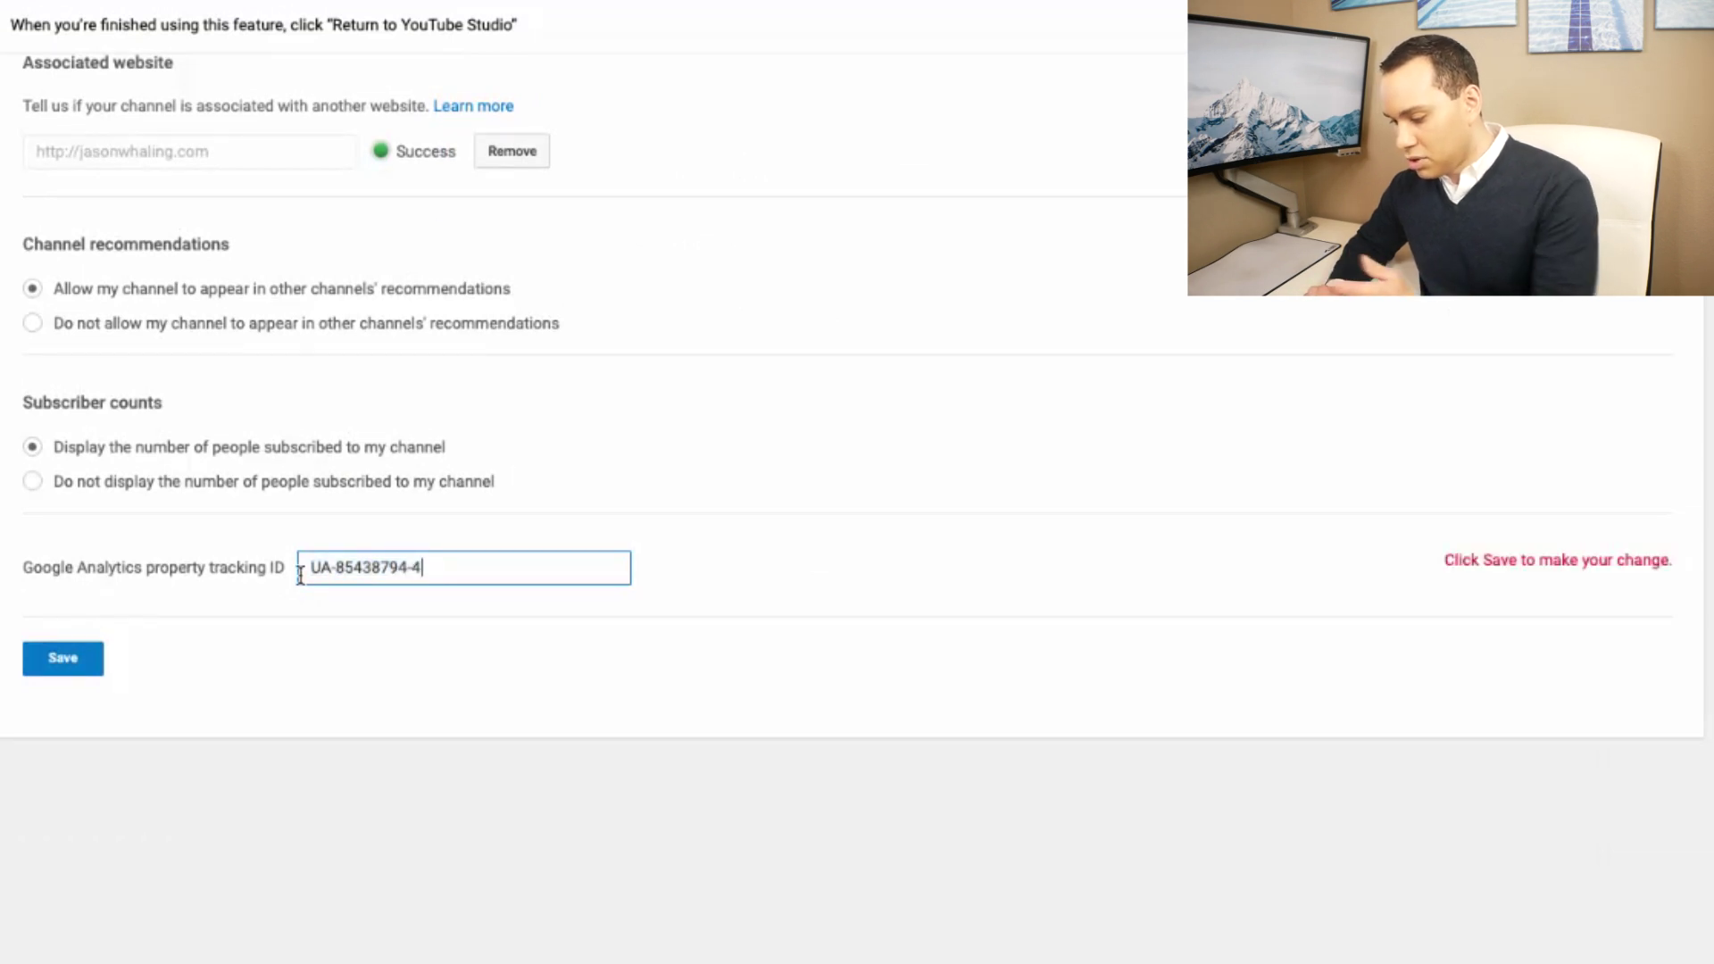
click(502, 636)
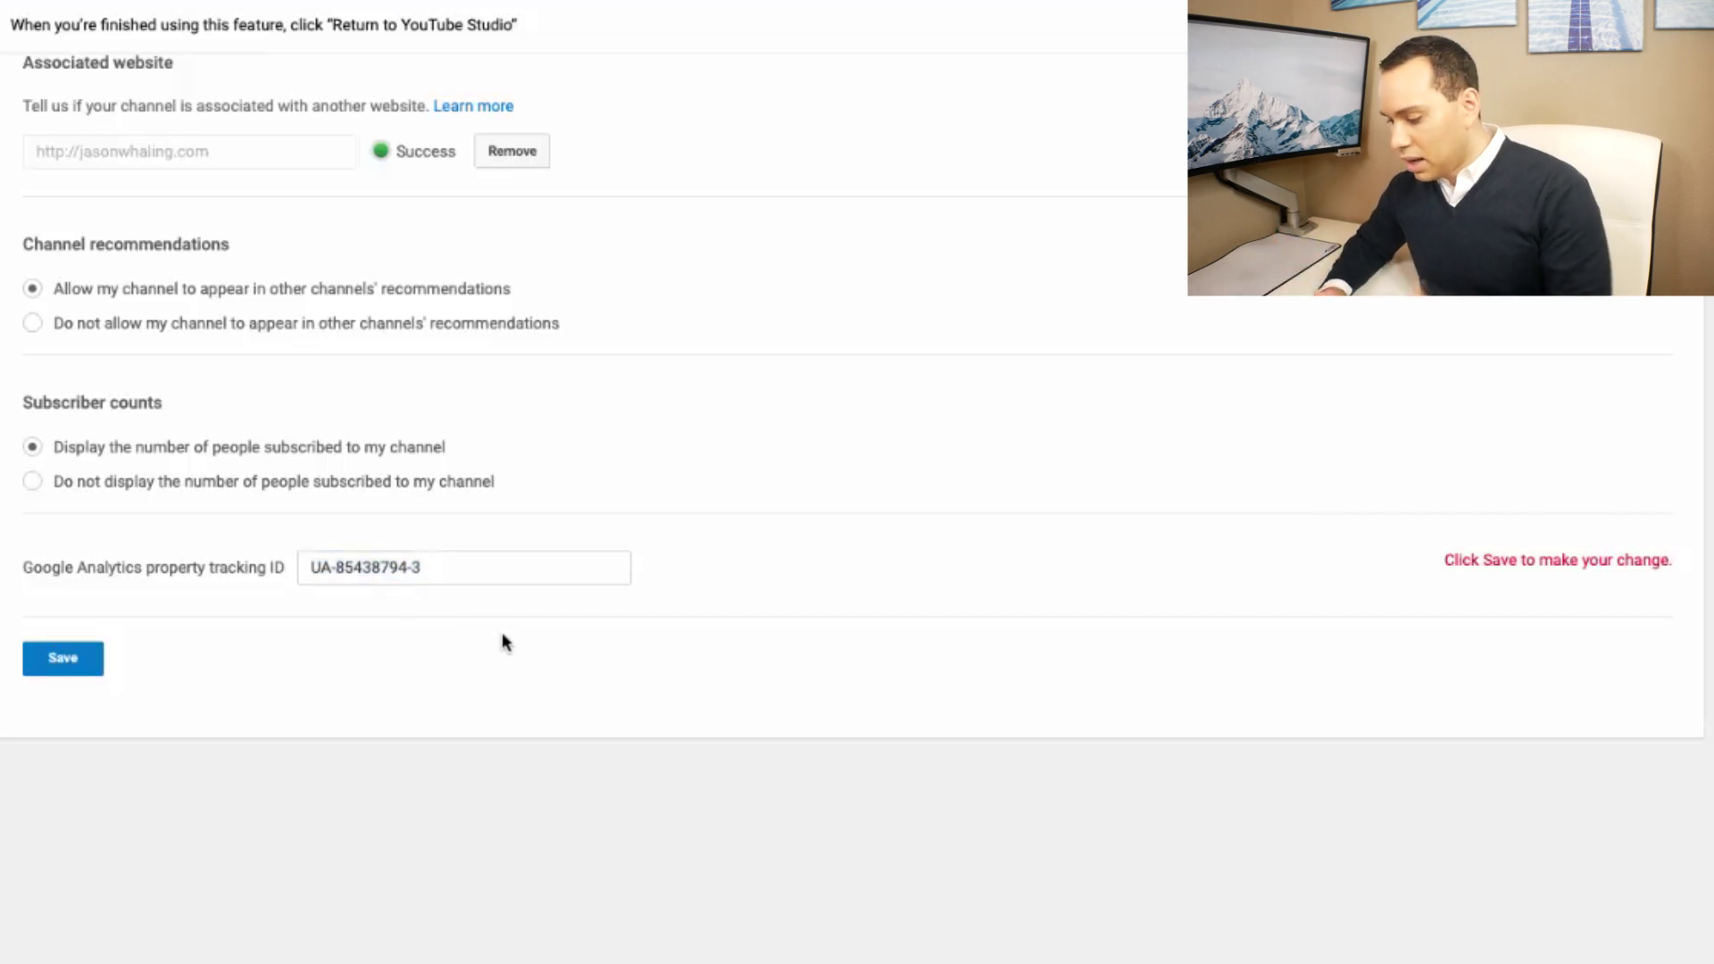
click(509, 572)
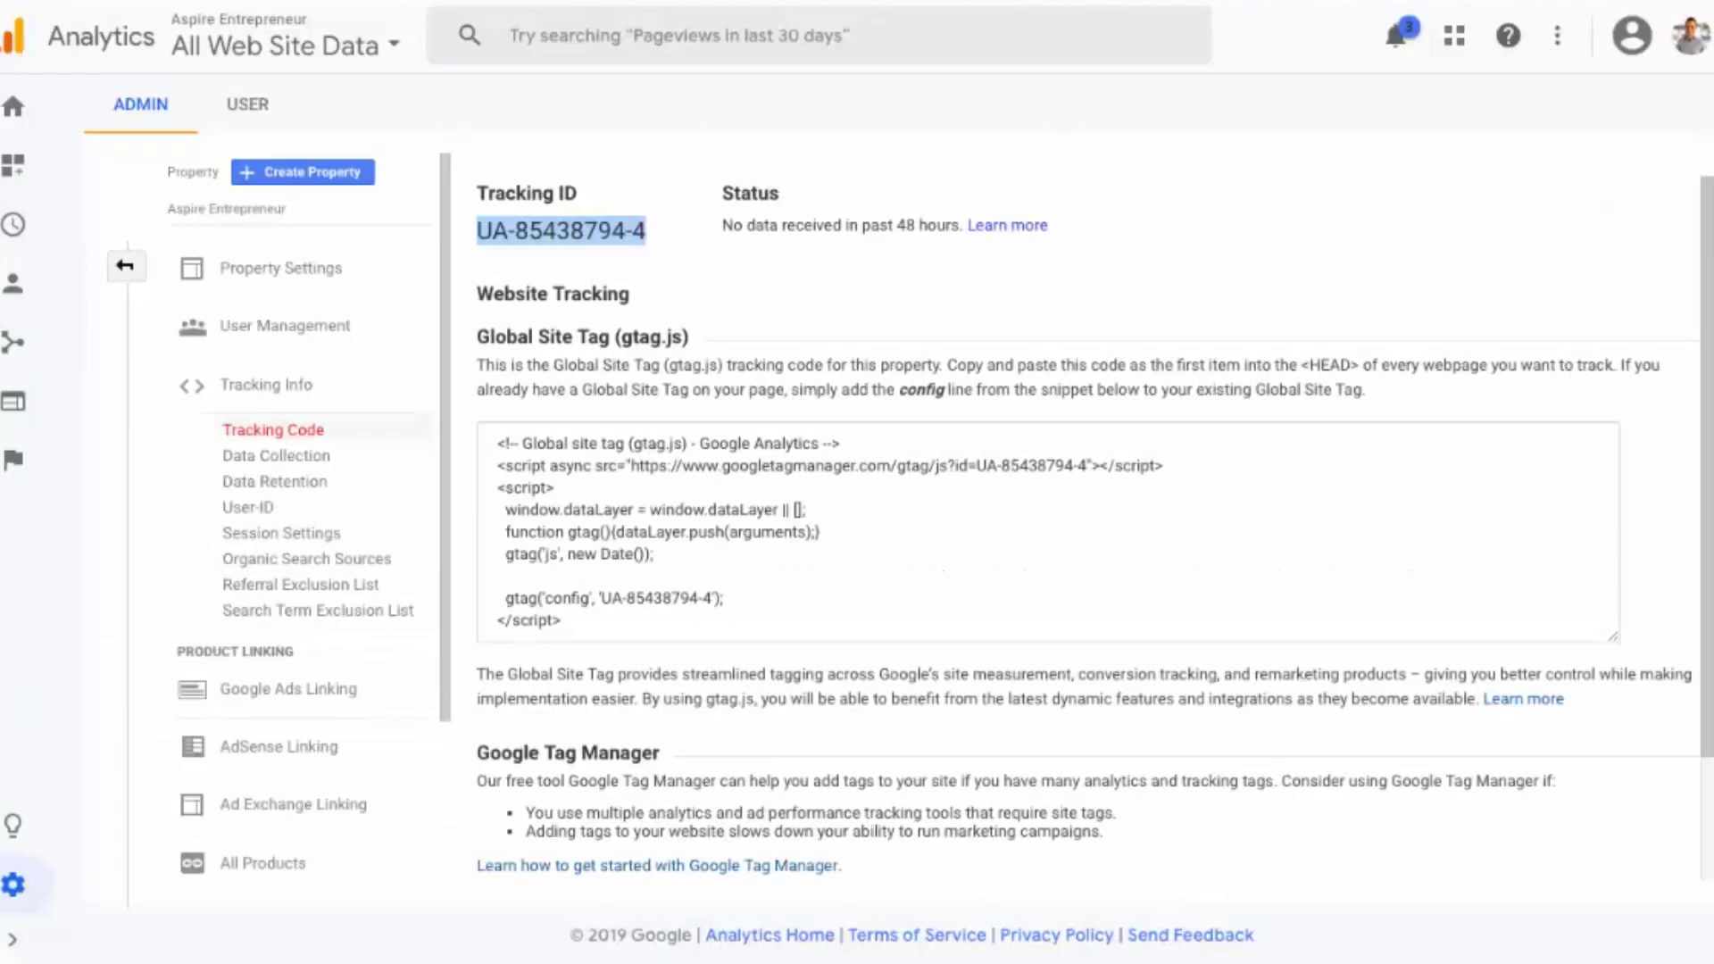
Switch Google Analytics to the existing YouTube property
click(125, 269)
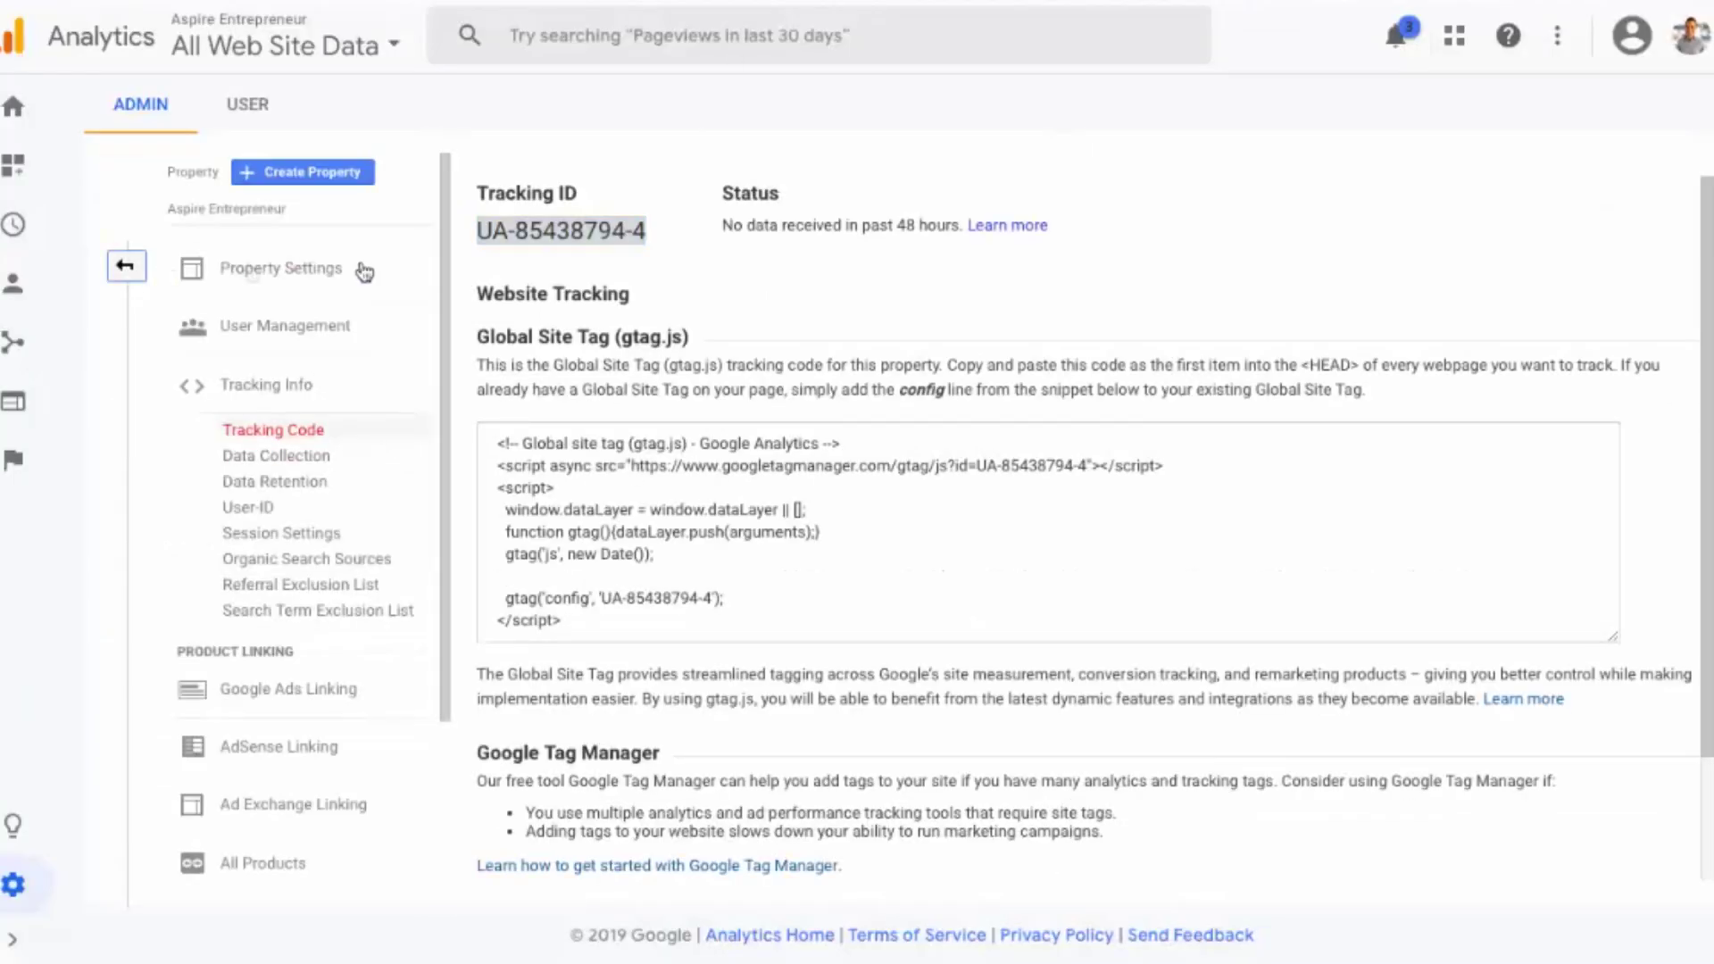
click(867, 218)
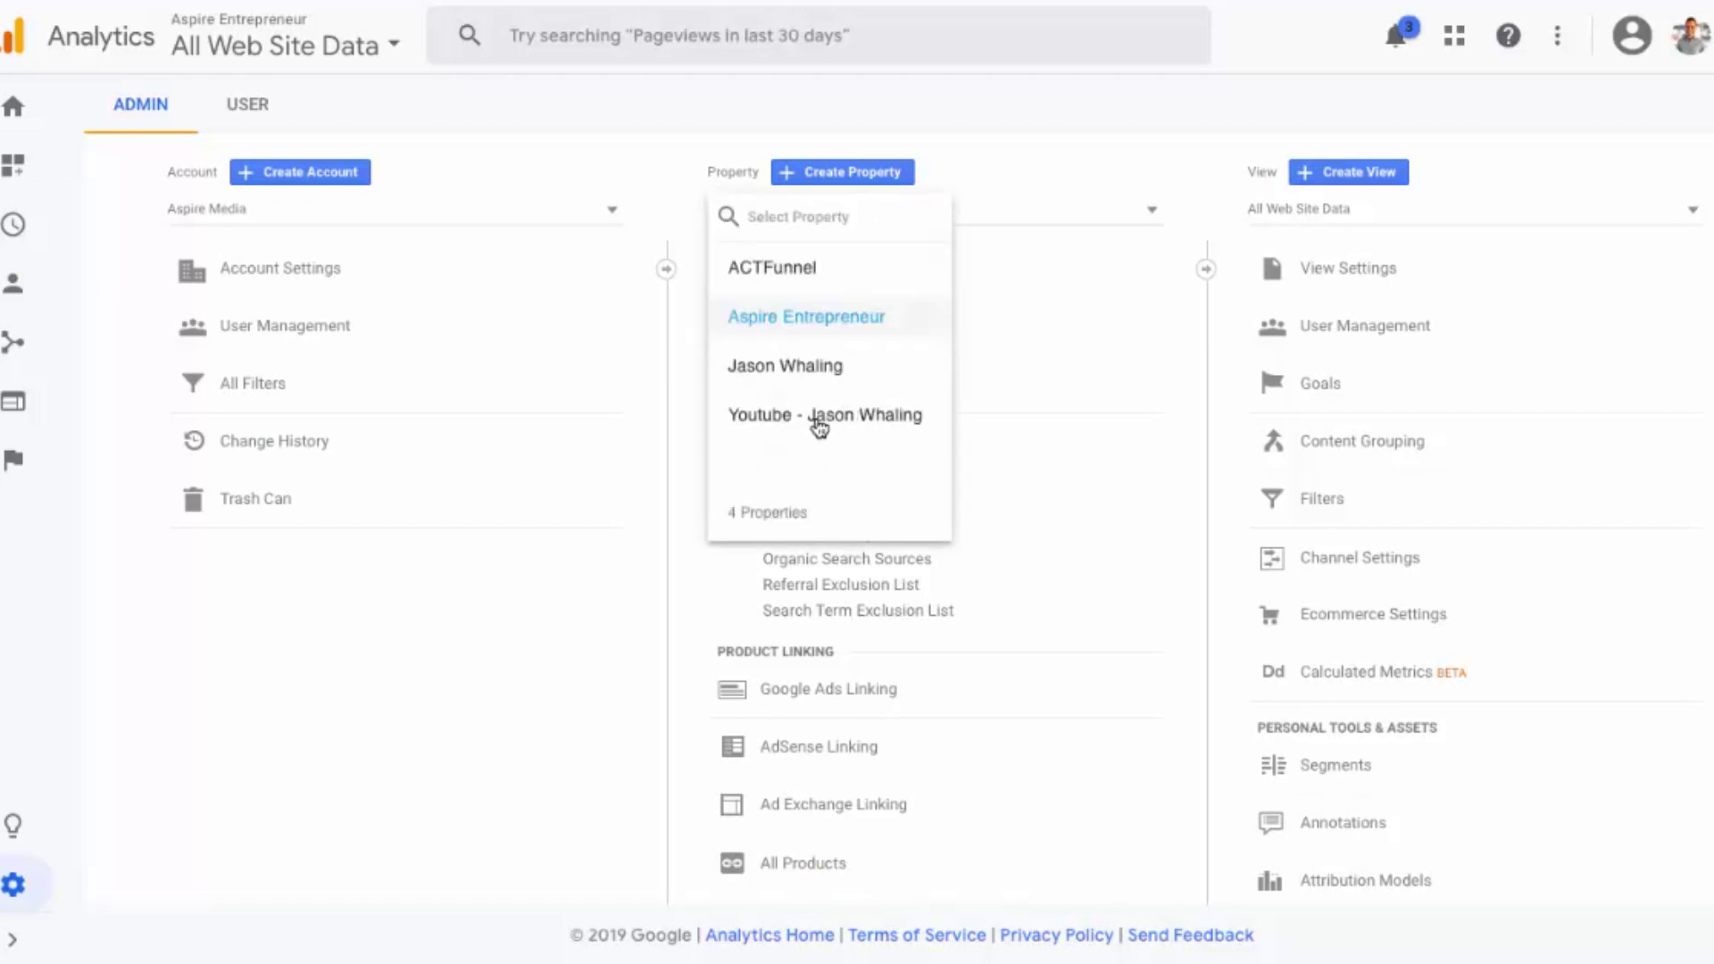
click(816, 423)
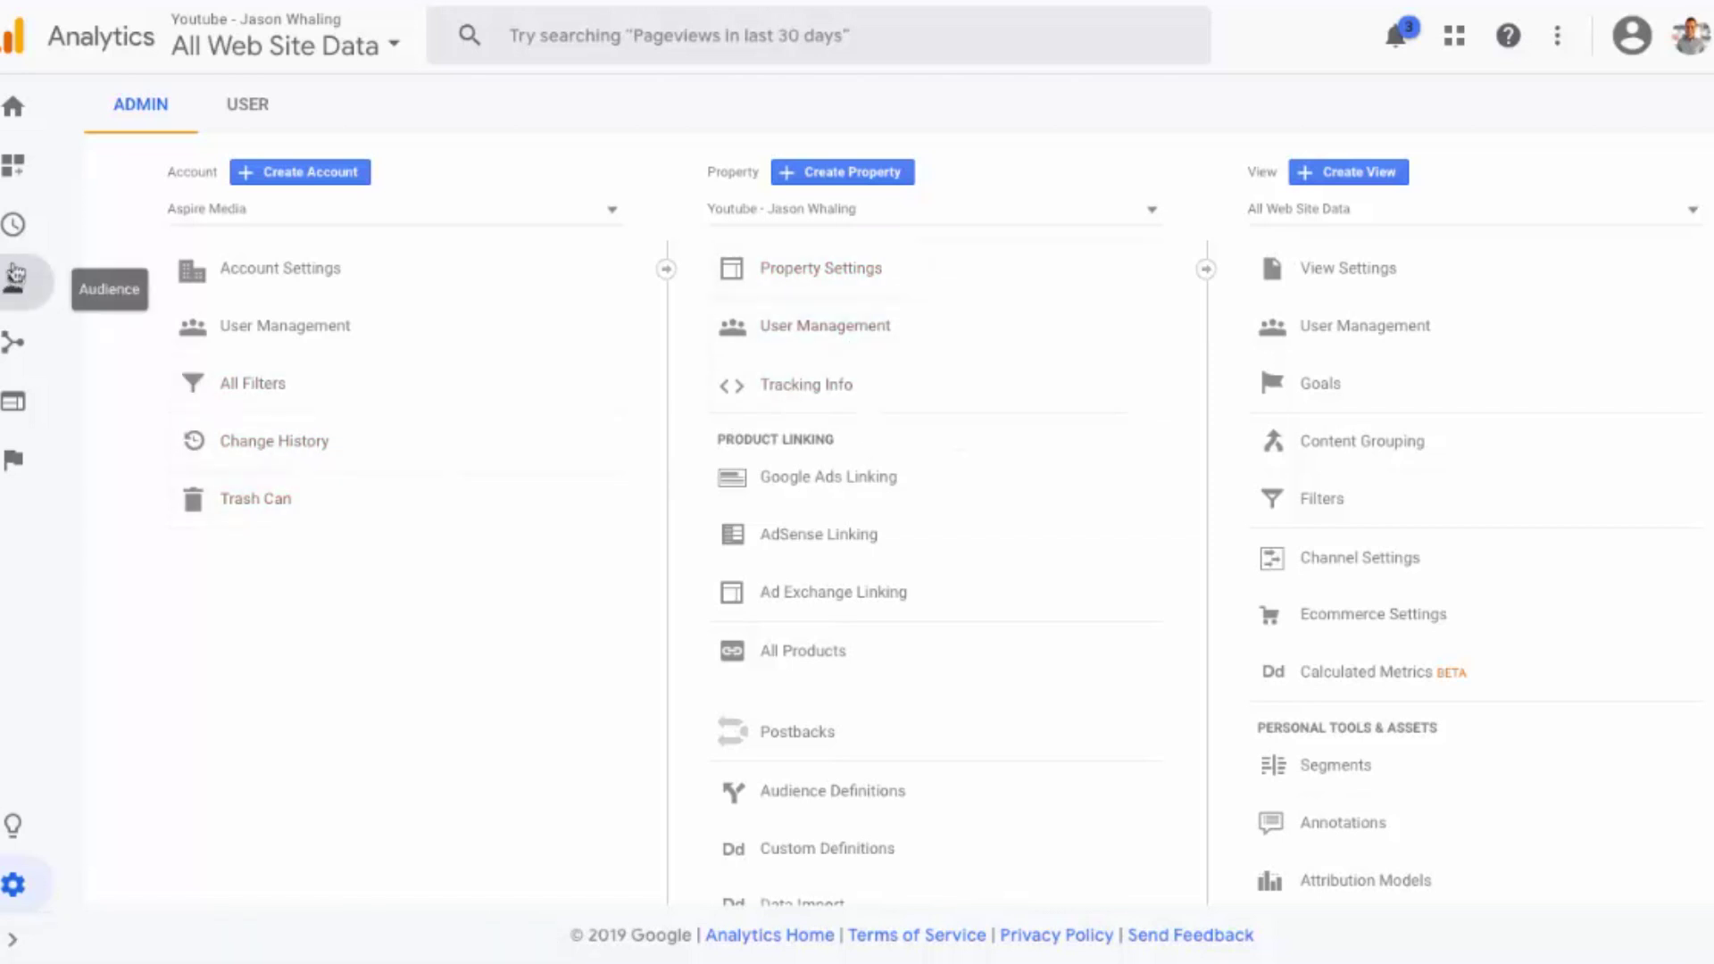
Open the Audience > Geo > Location report
click(20, 304)
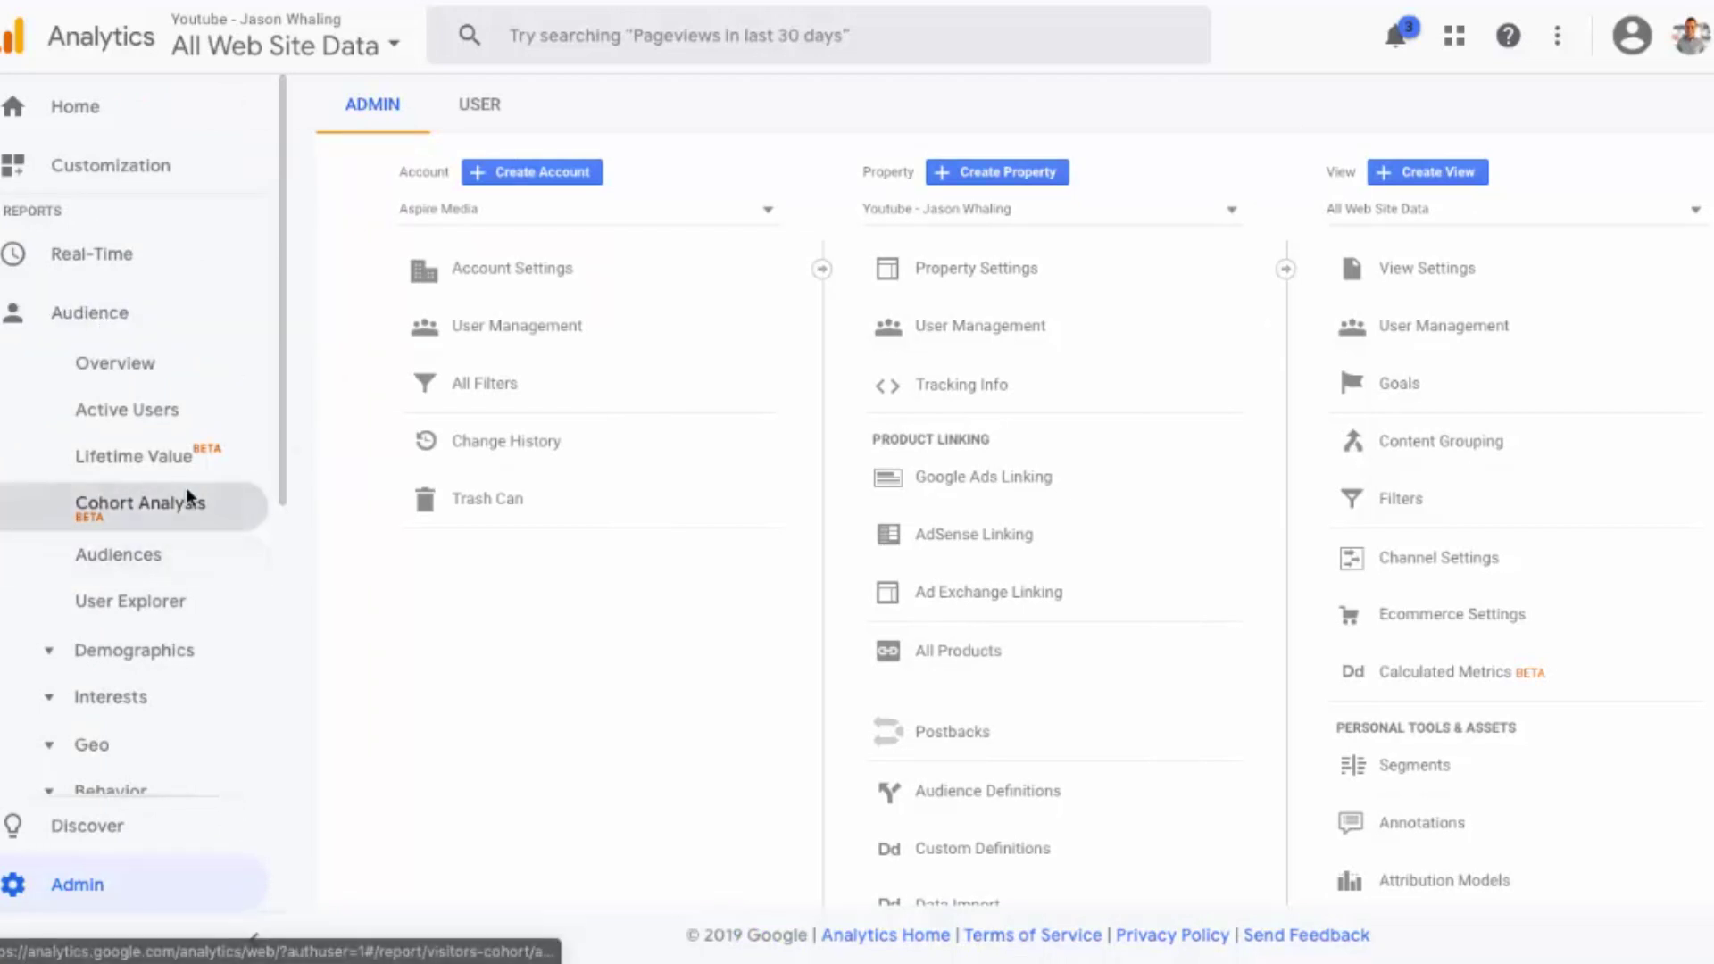
scroll(185, 488, down, 4)
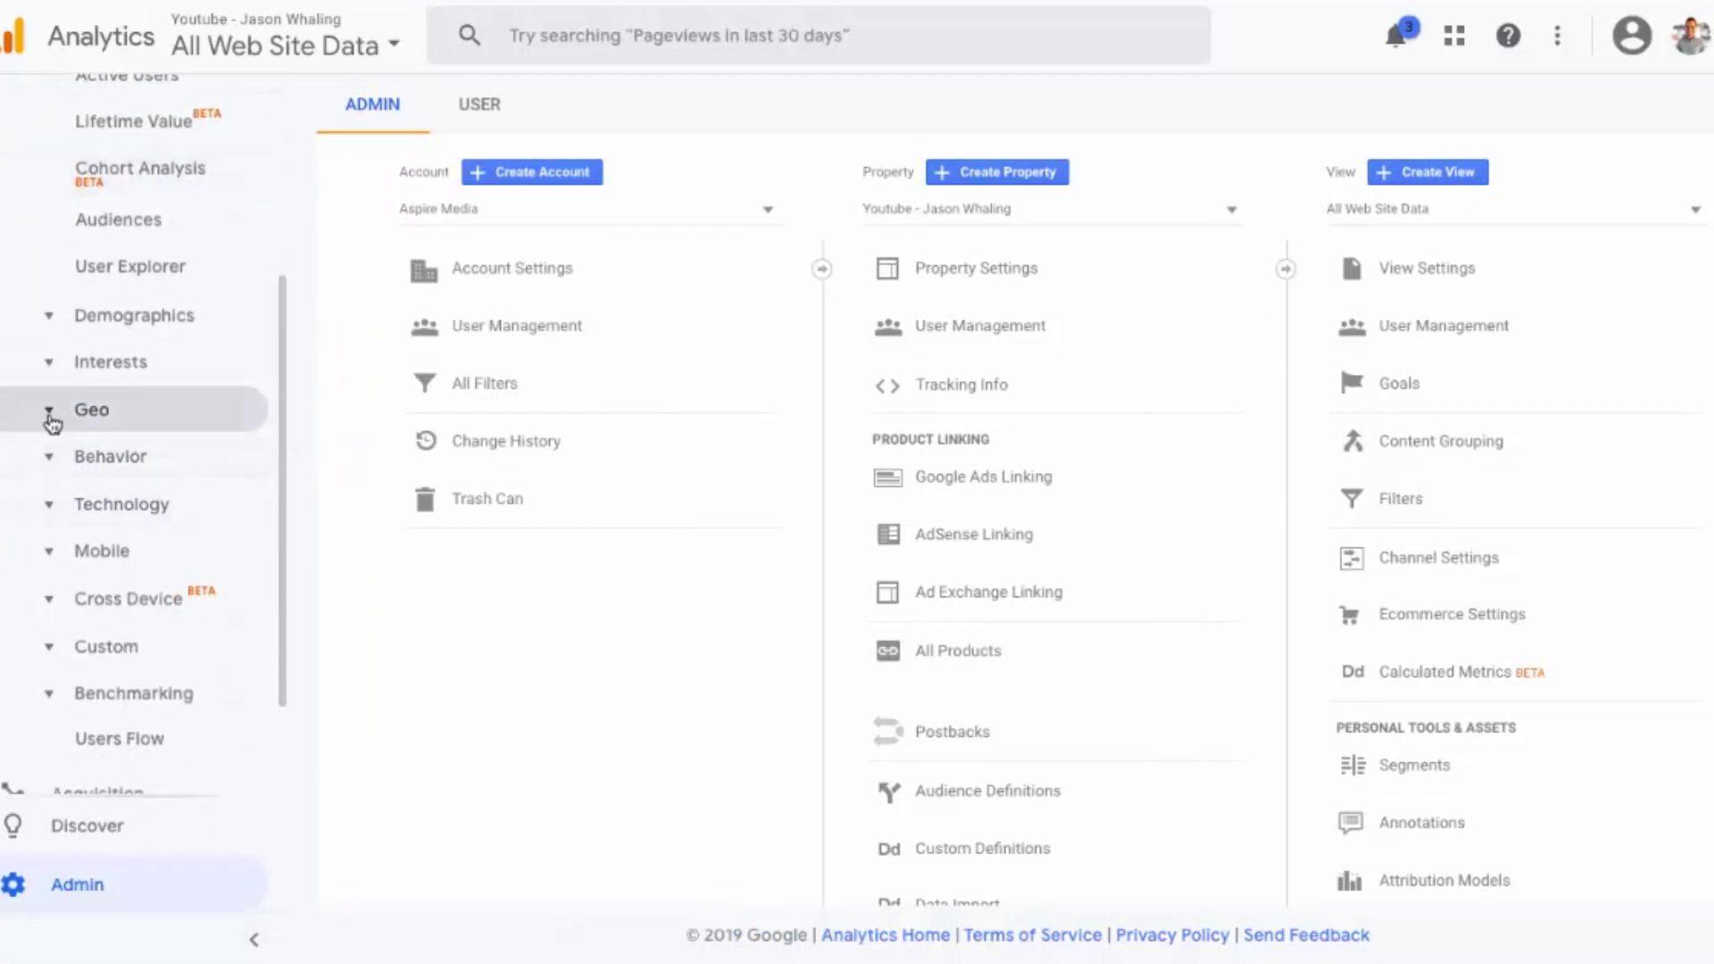
click(53, 424)
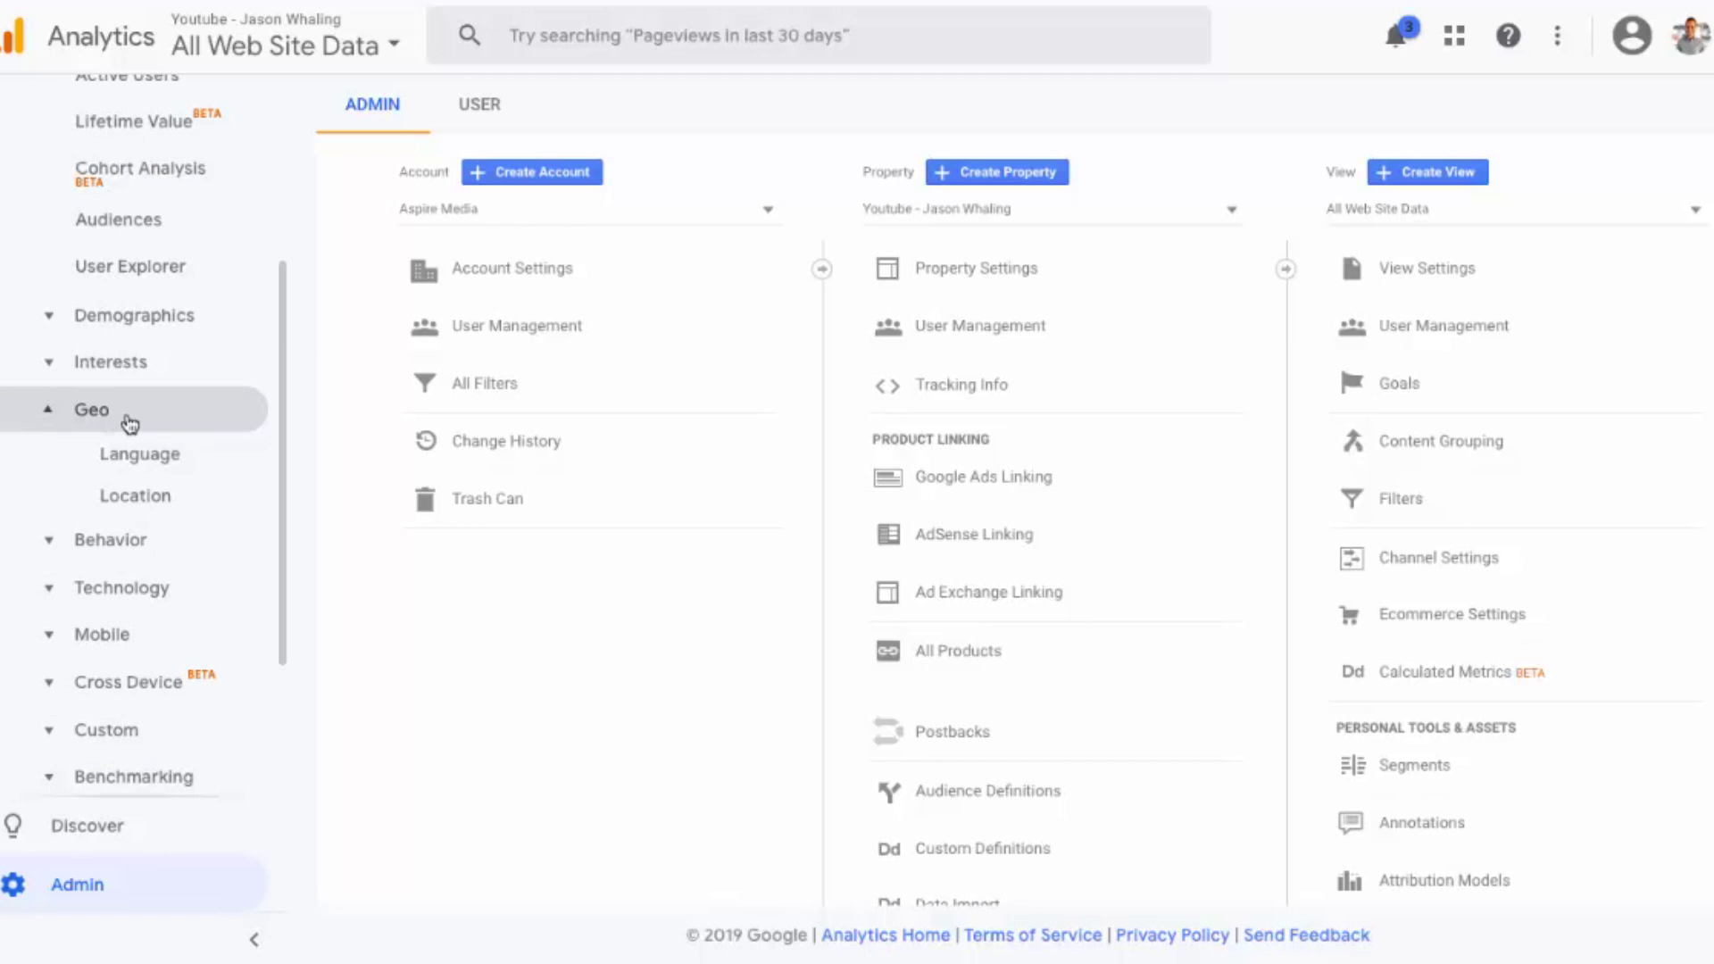
click(171, 507)
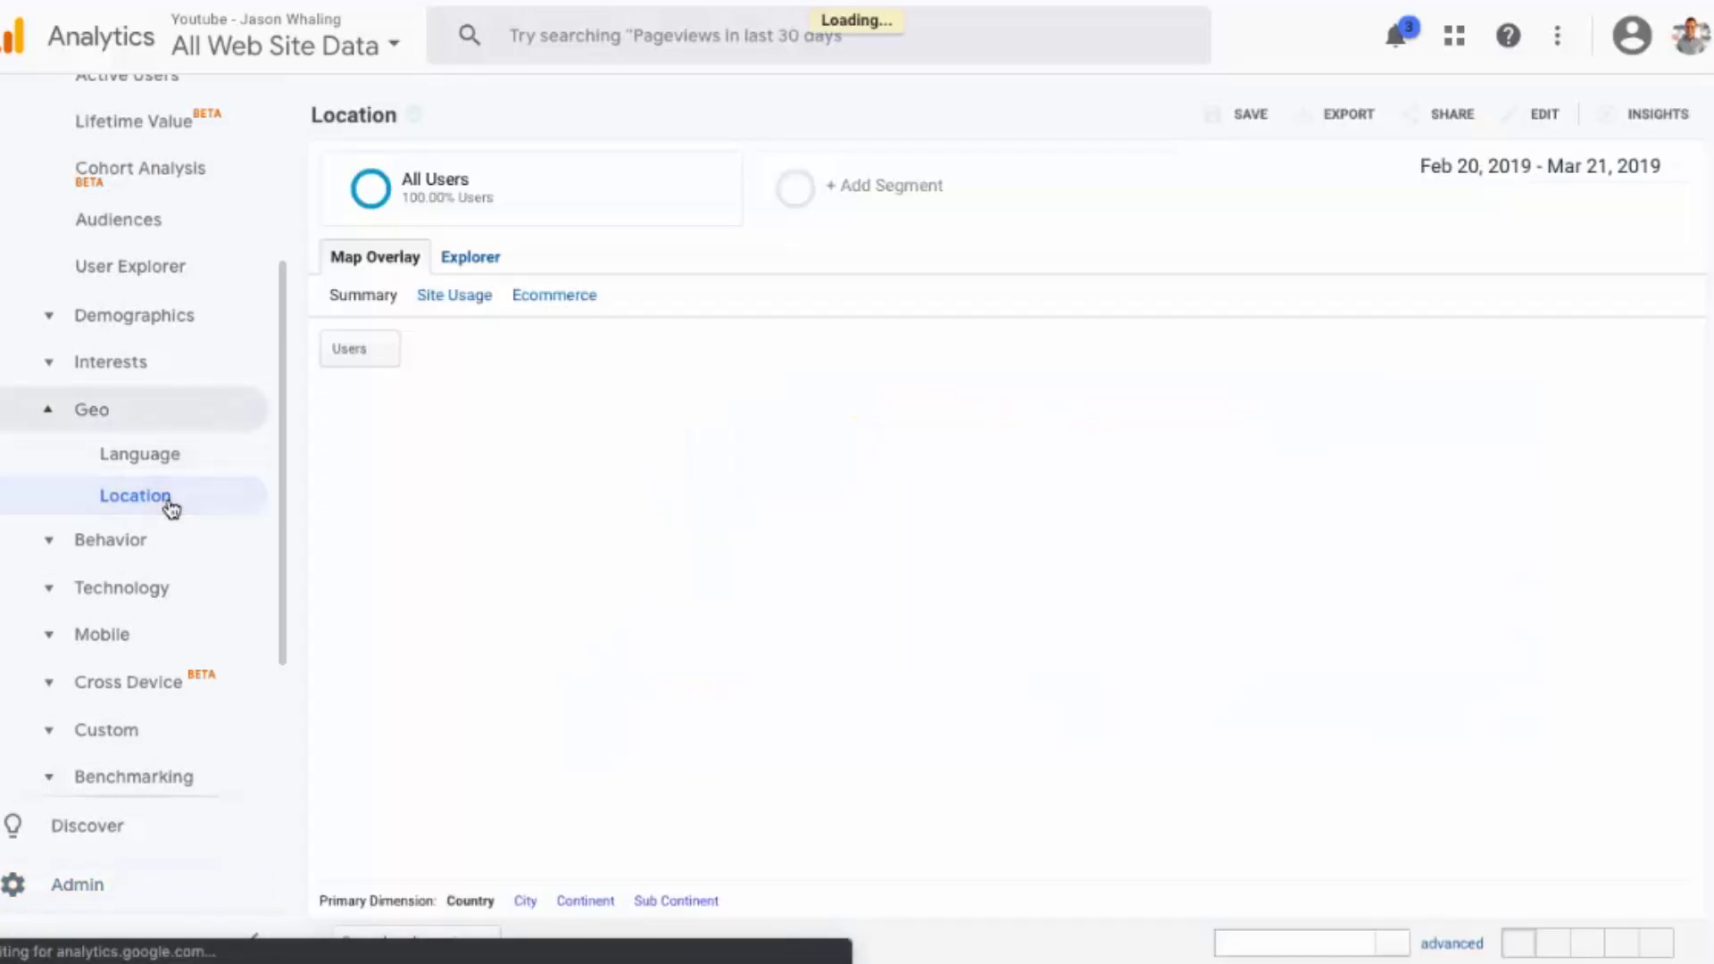
scroll(512, 557, down, 8)
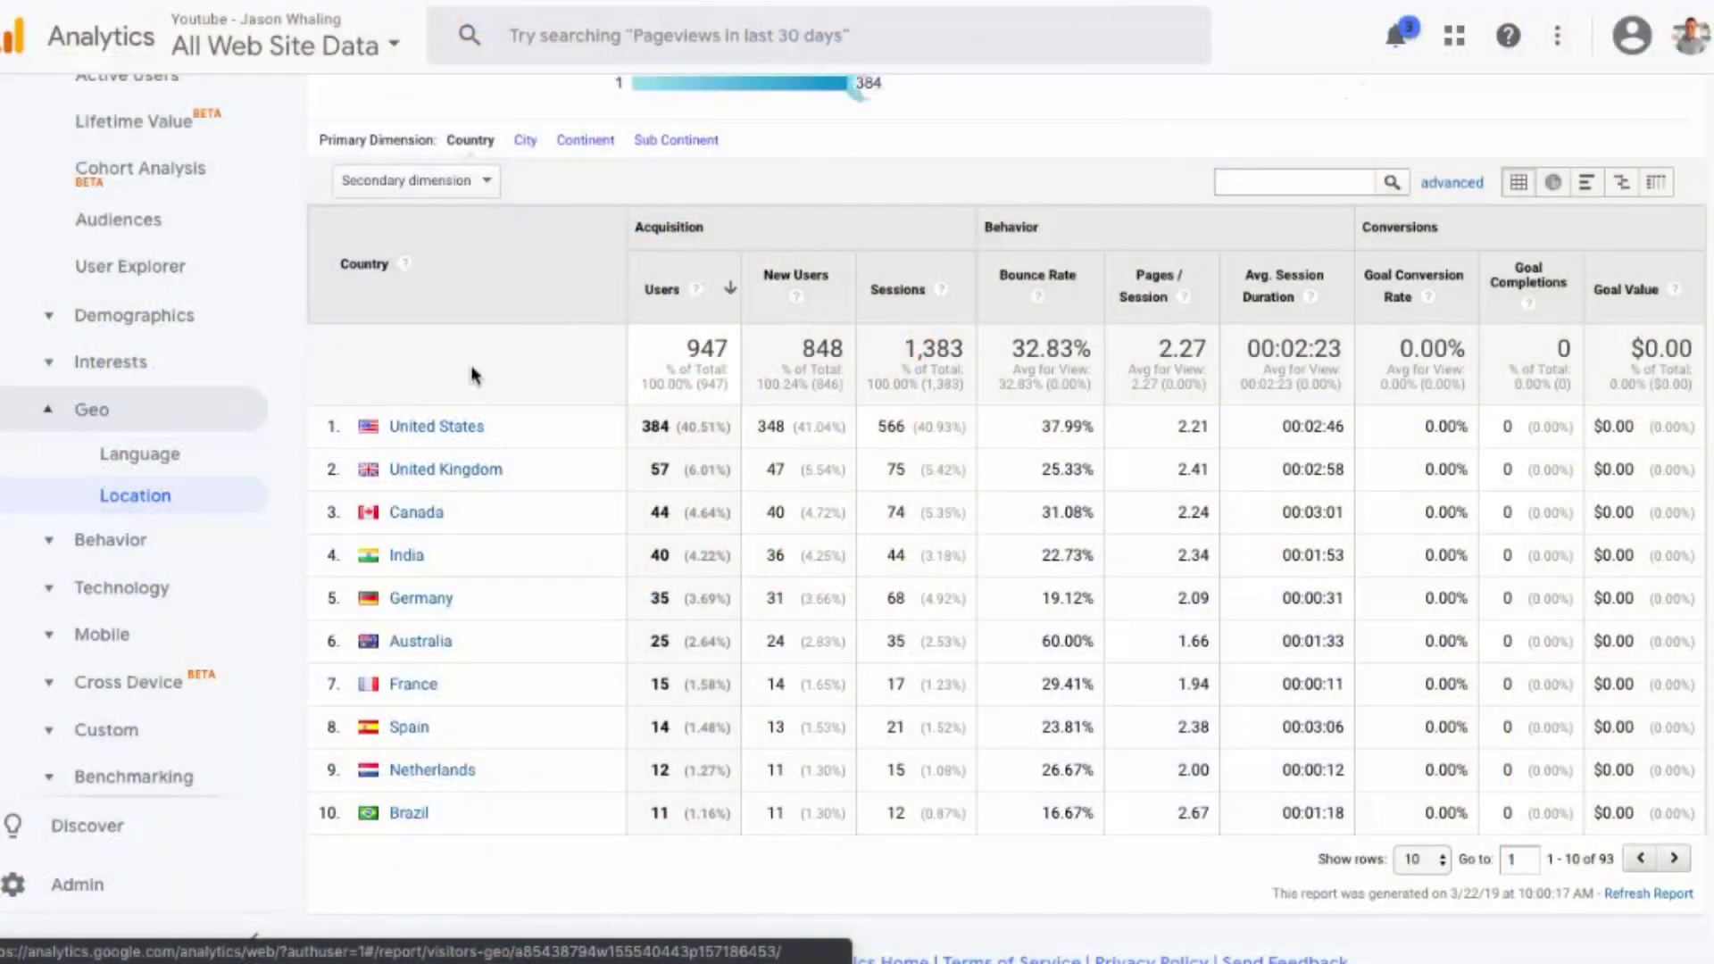
click(138, 555)
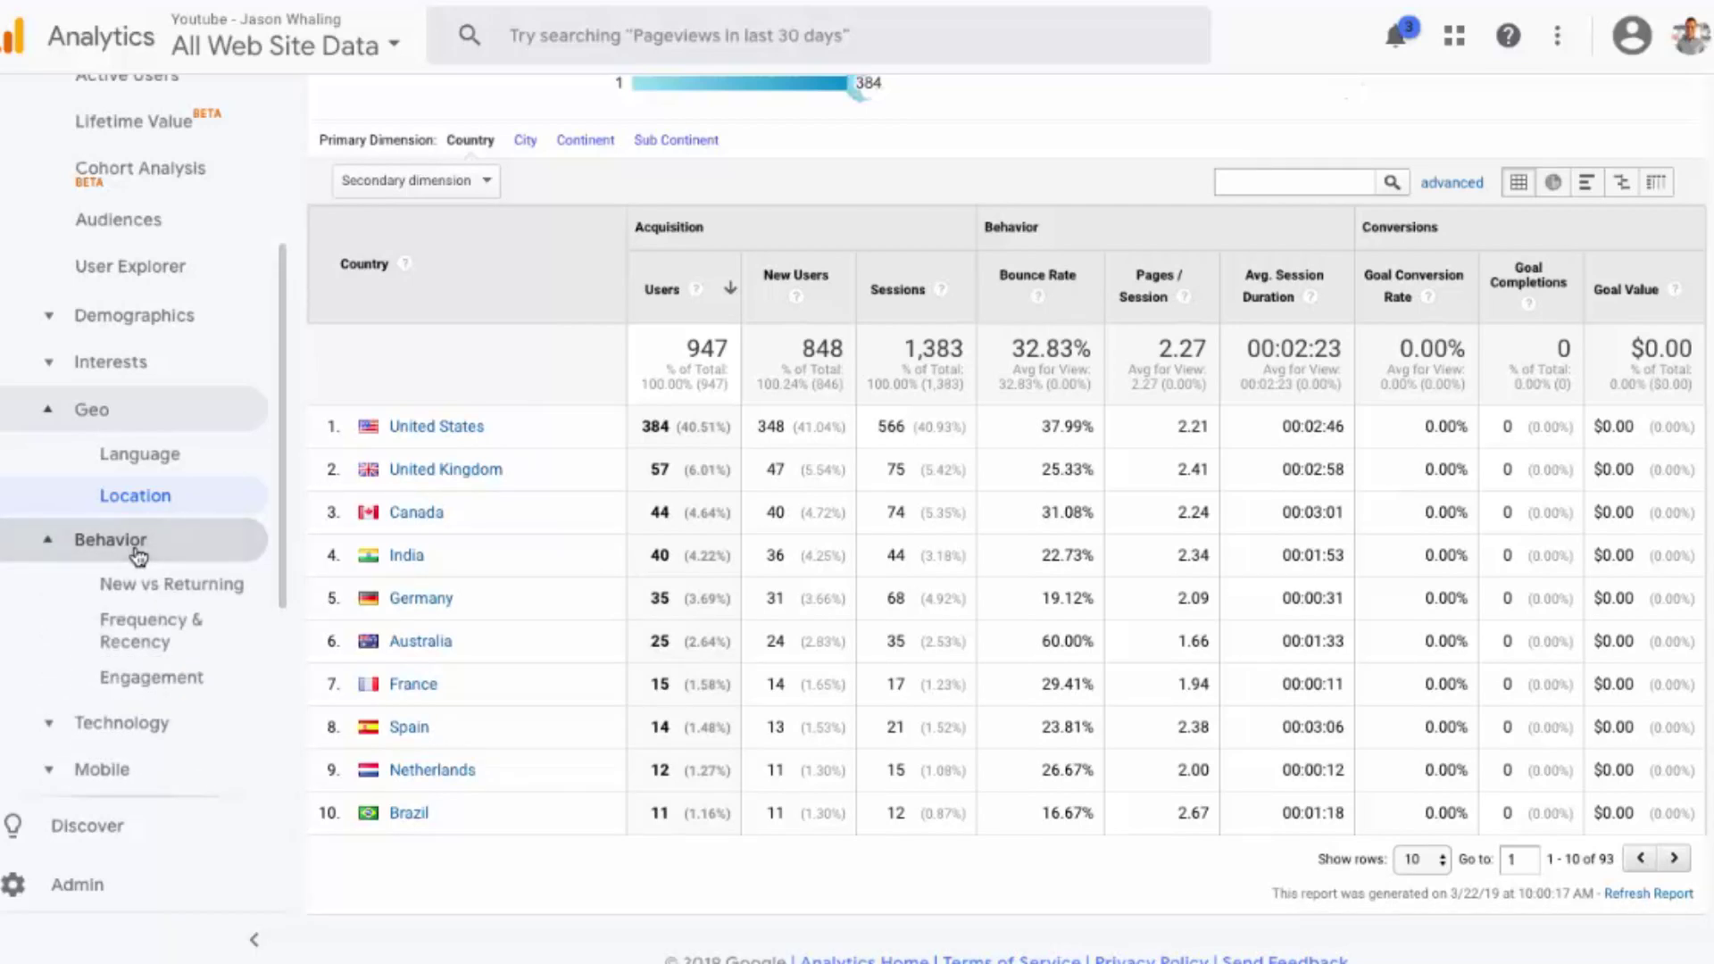
Open Audience > Behavior > New vs Returning, showing 846 new and 273 returning visitors
click(203, 585)
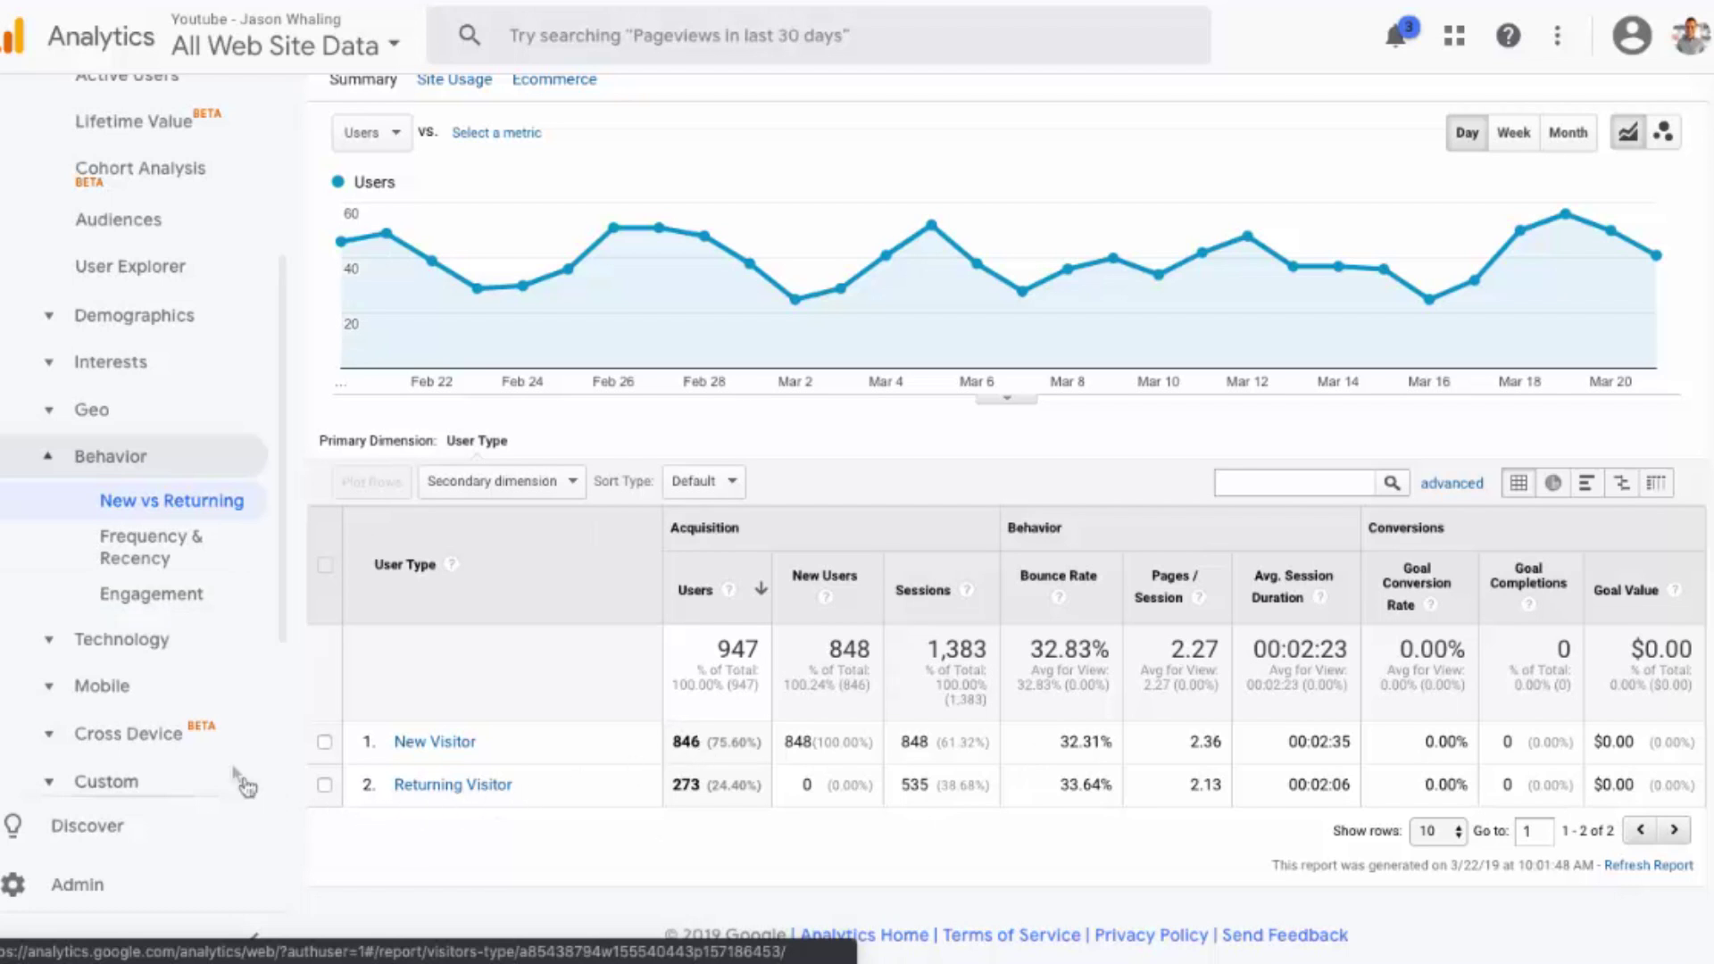
scroll(165, 625, down, 2)
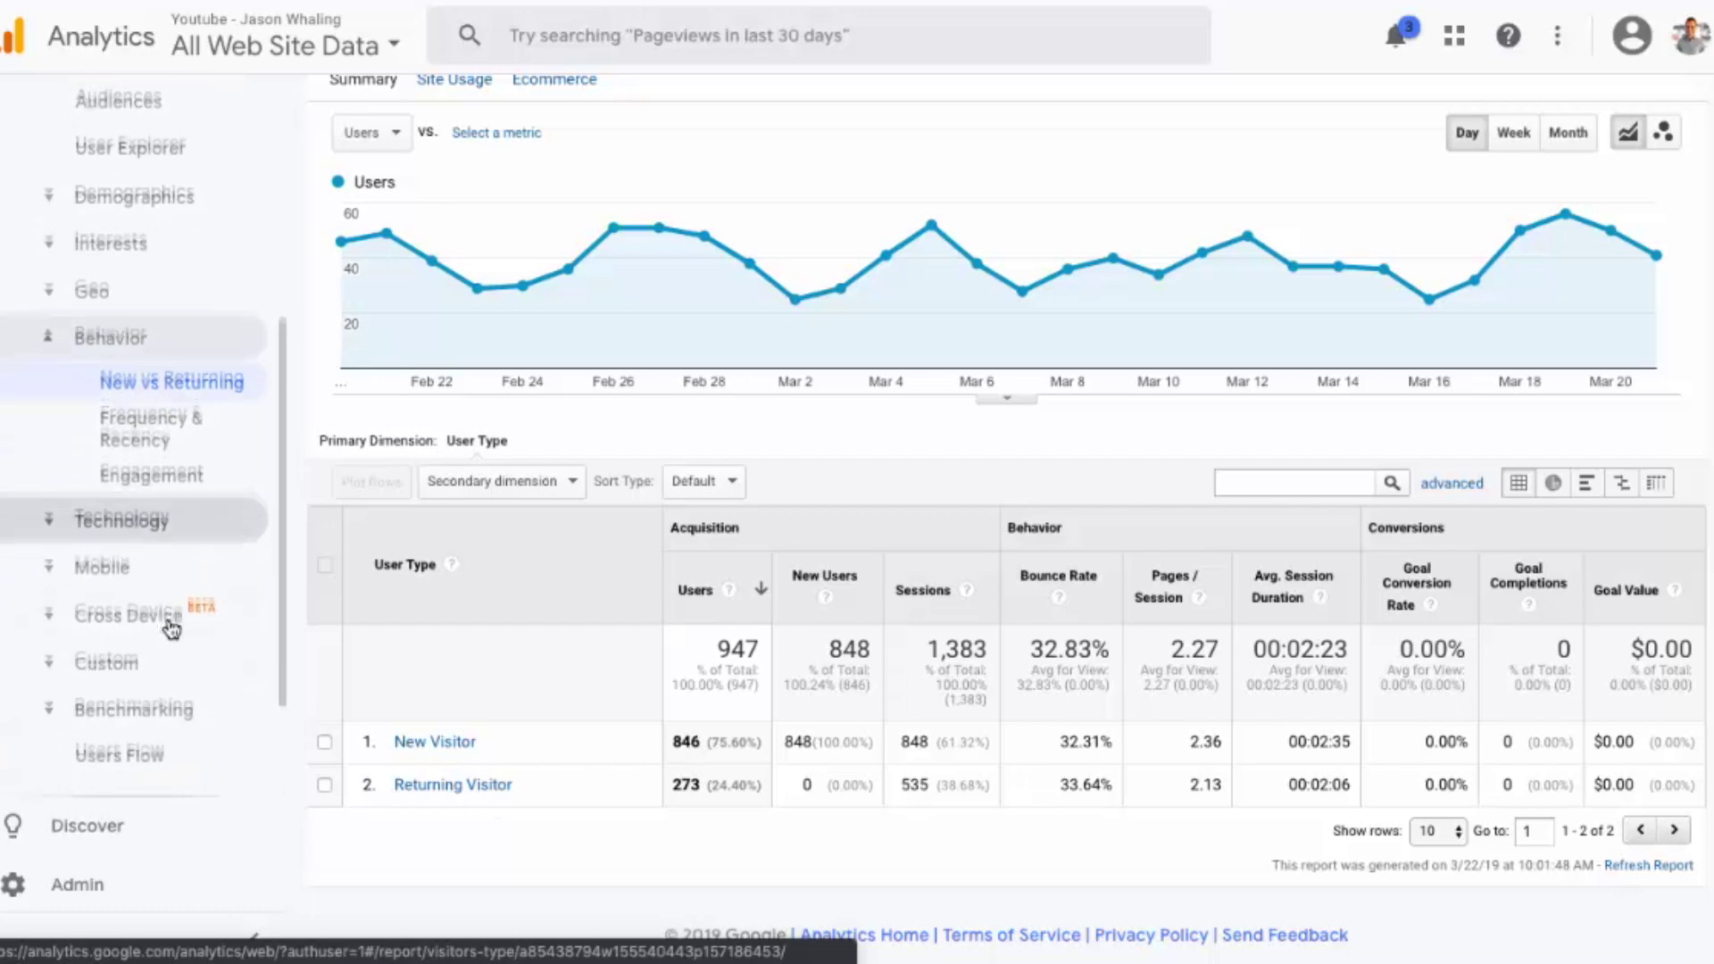
click(103, 562)
Review the Mobile device overview, then open Acquisition > Social > Network Referrals
click(166, 469)
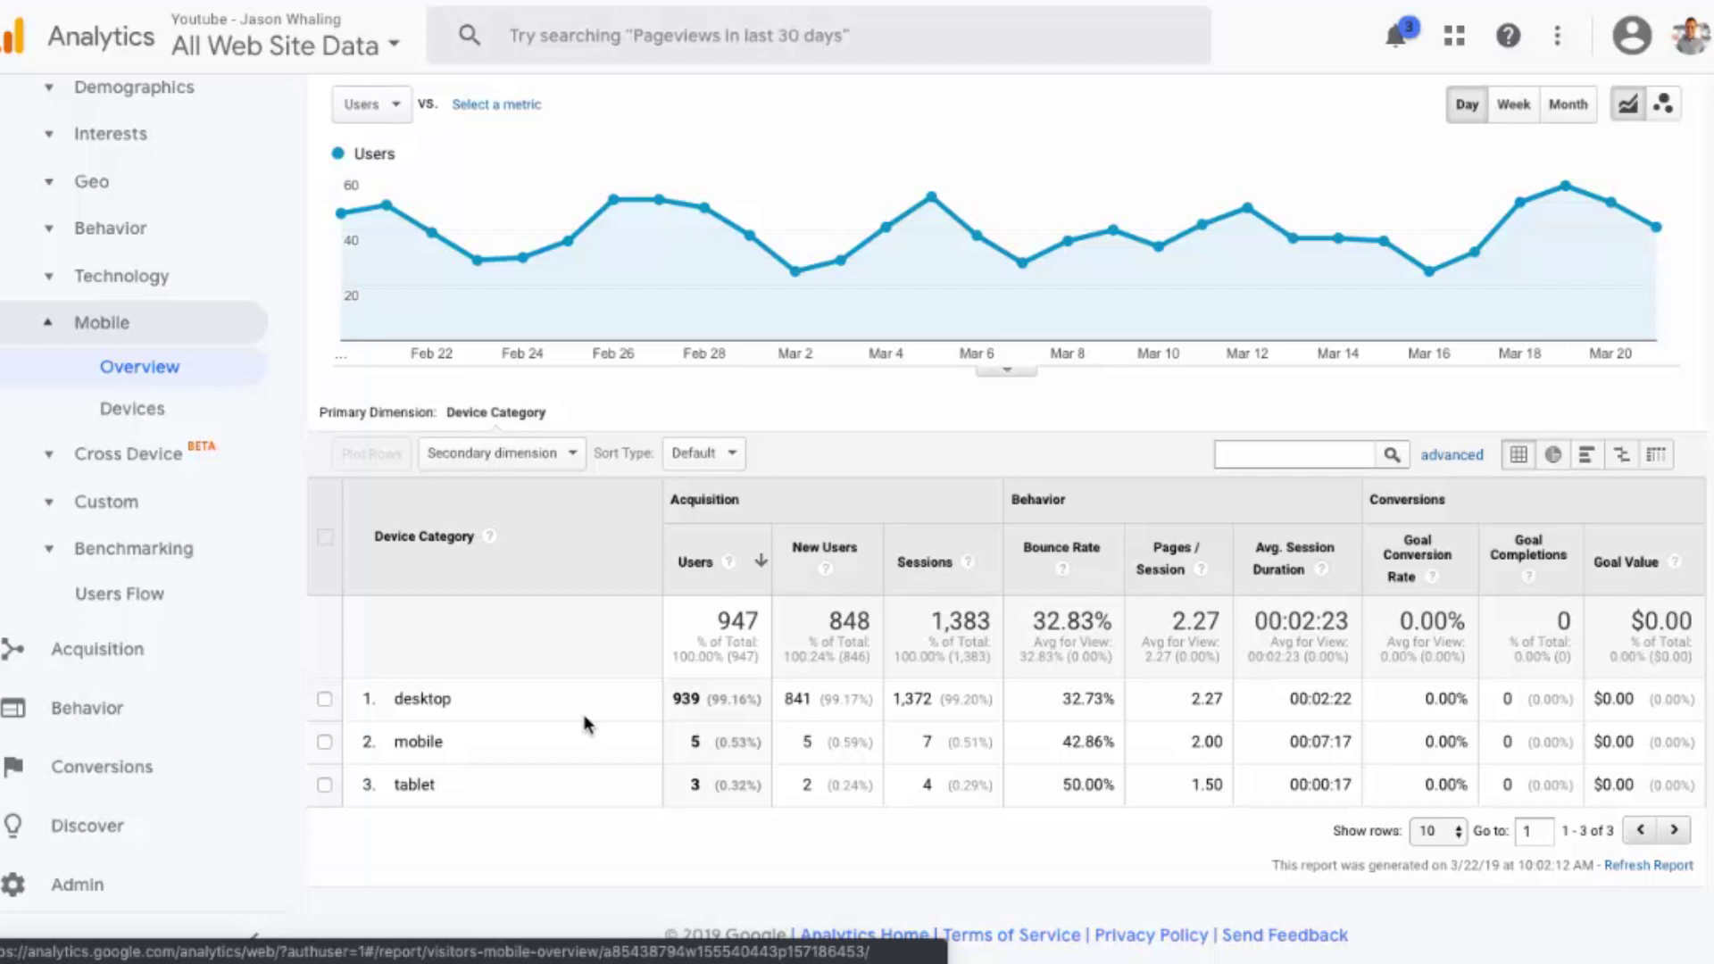
click(146, 654)
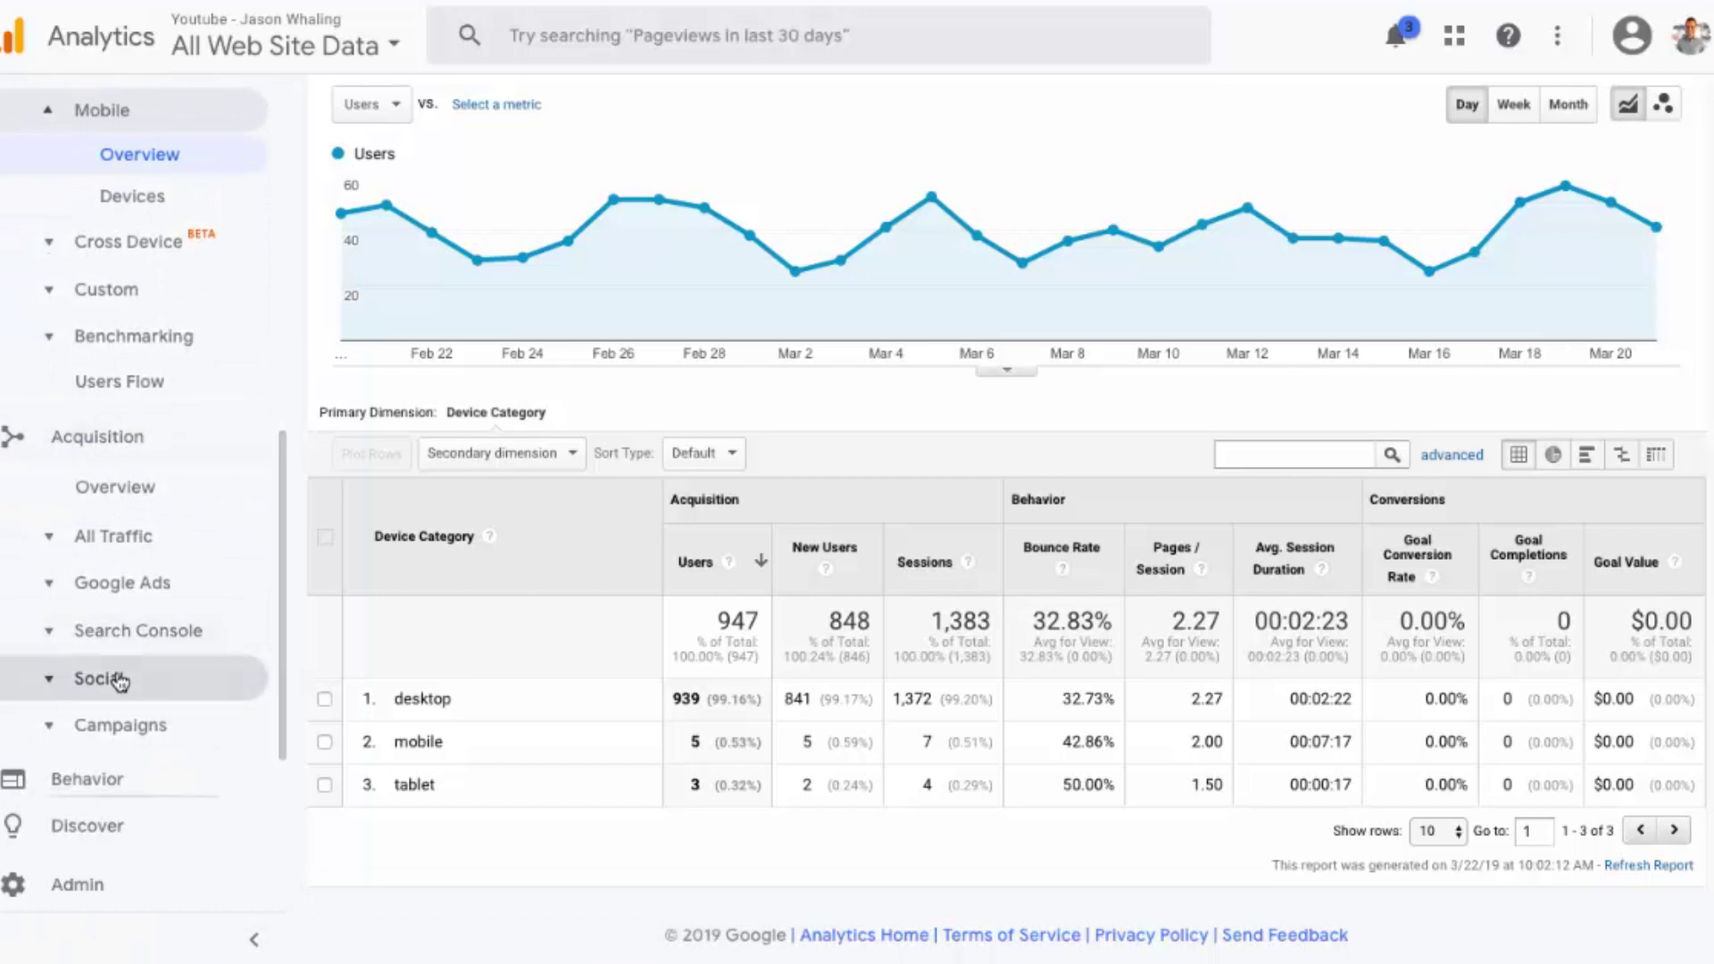
click(107, 677)
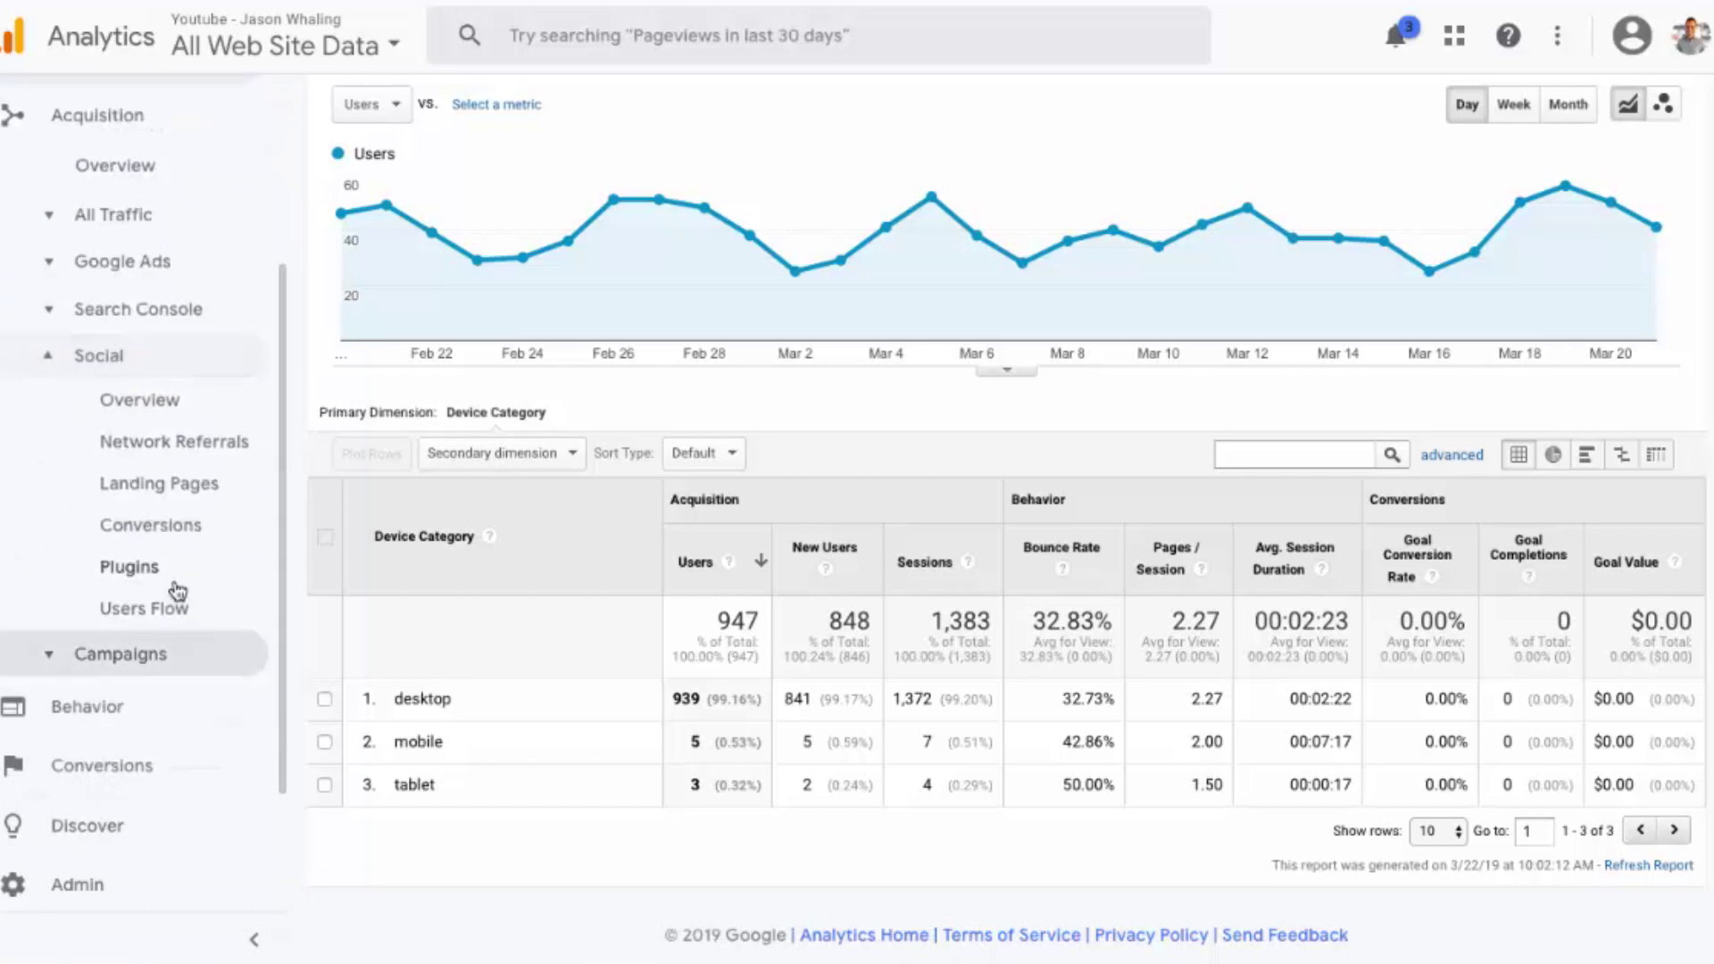
click(191, 441)
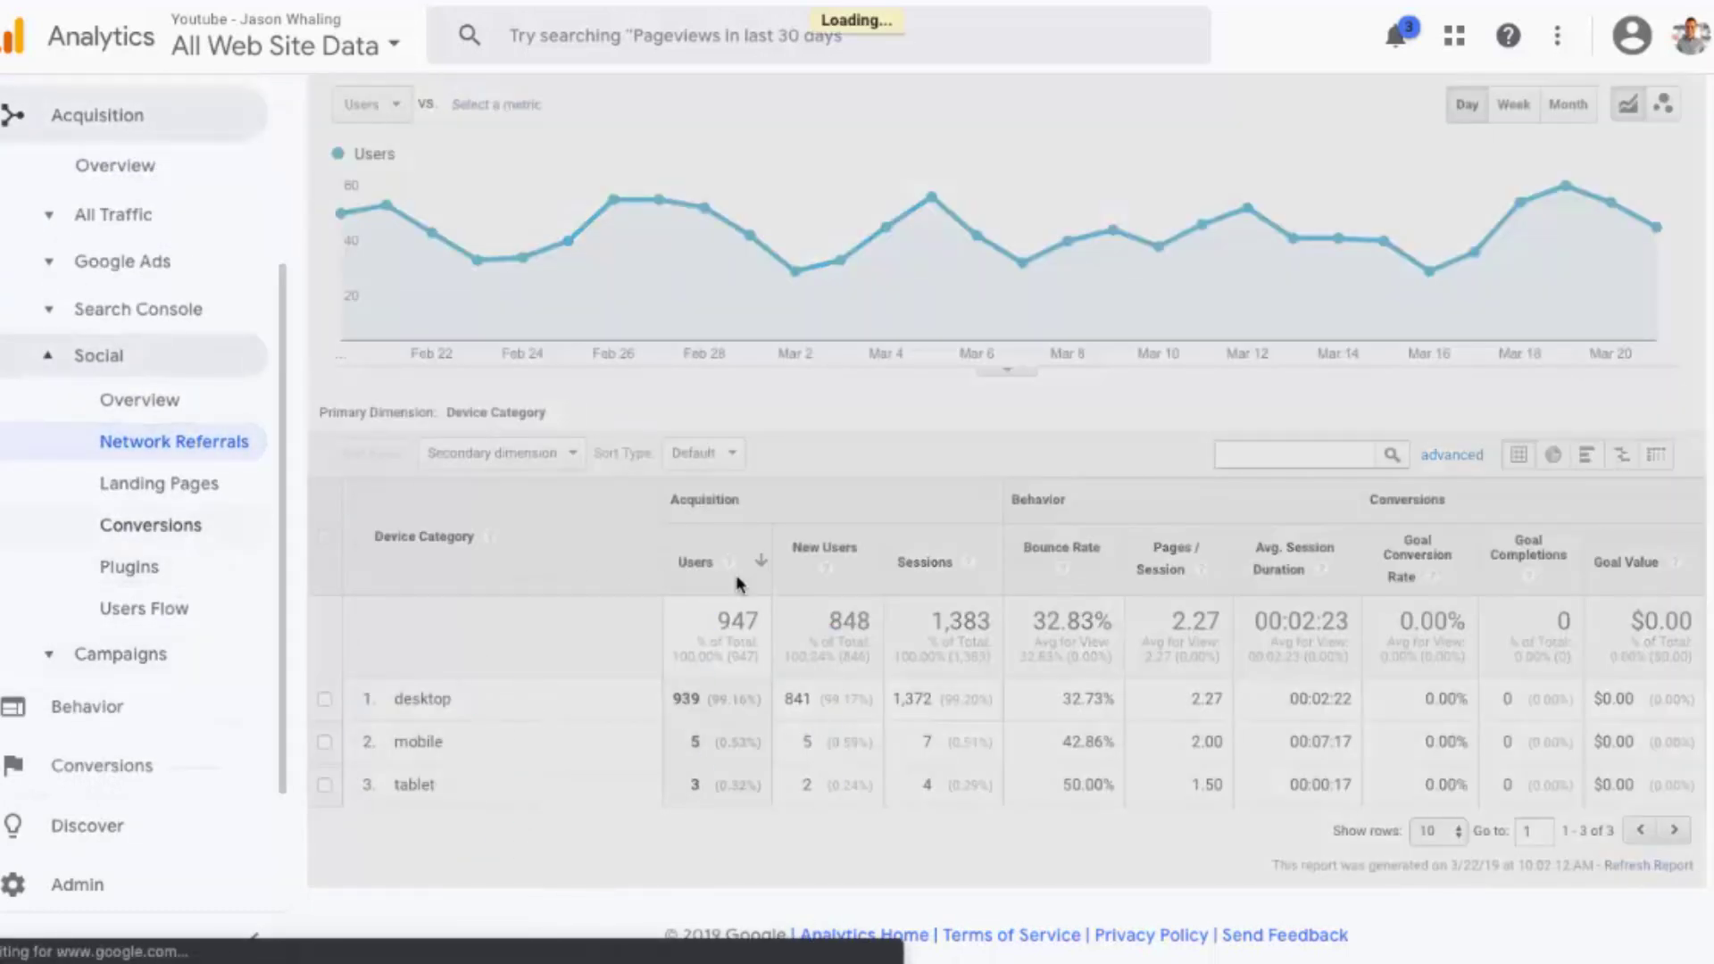
scroll(700, 759, down, 2)
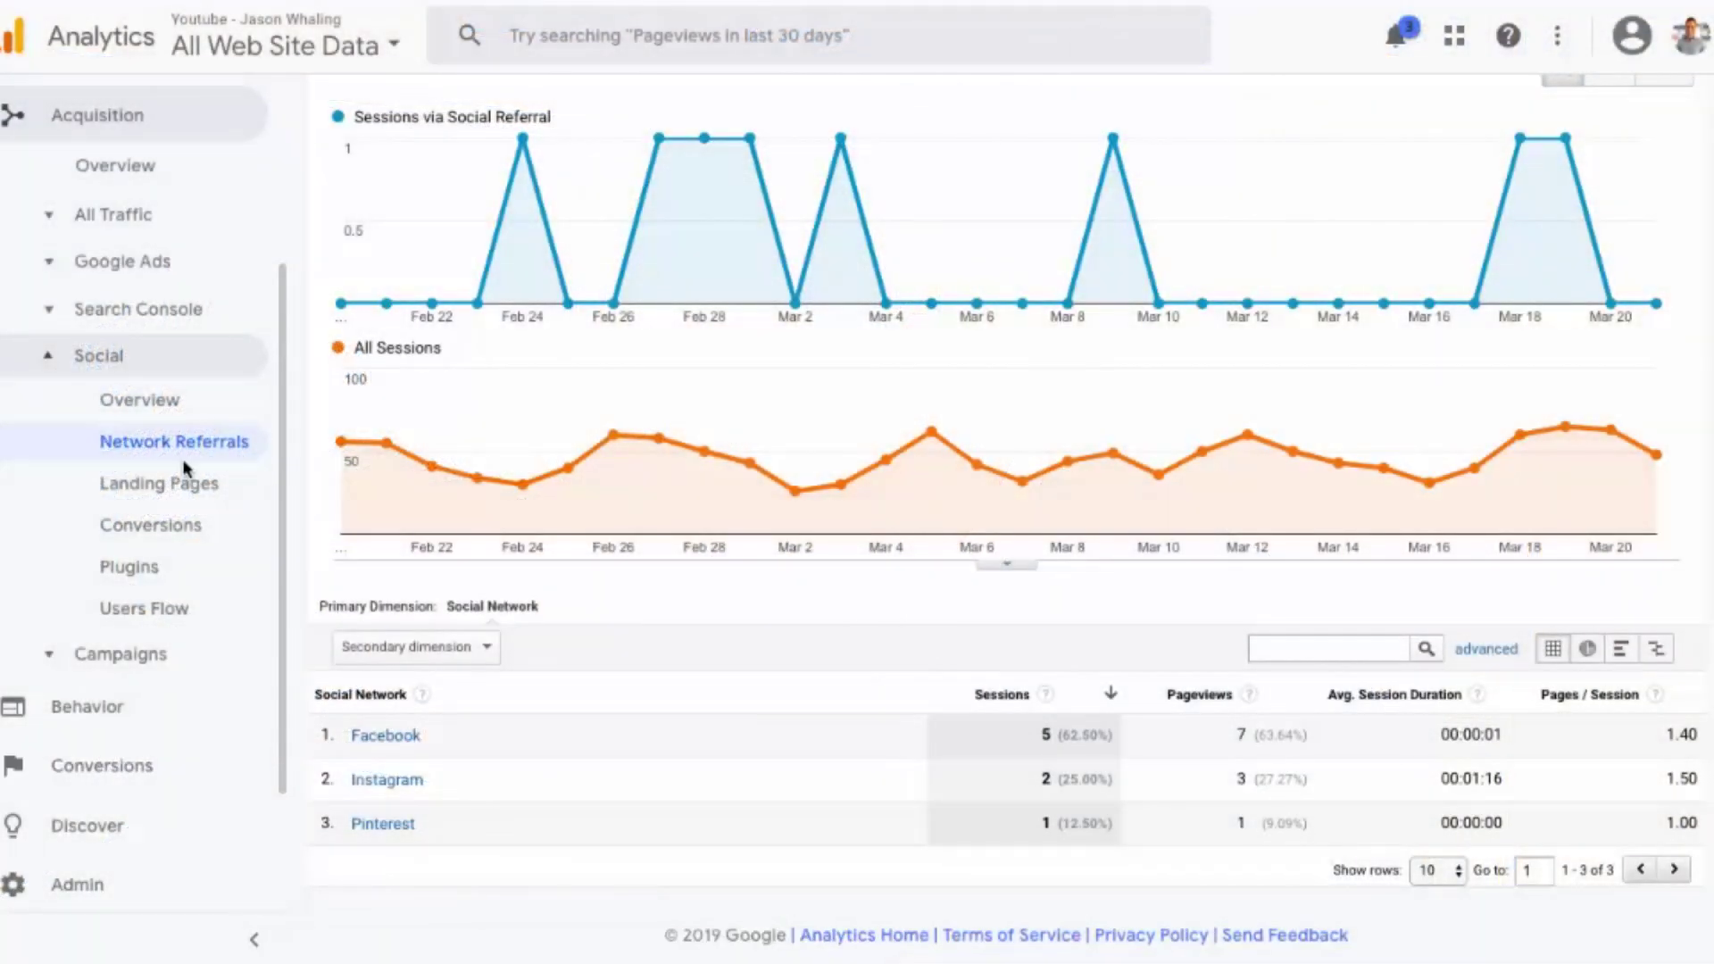
Expand Audience in the sidebar and open the Users Flow report by country
scroll(186, 468, up, 3)
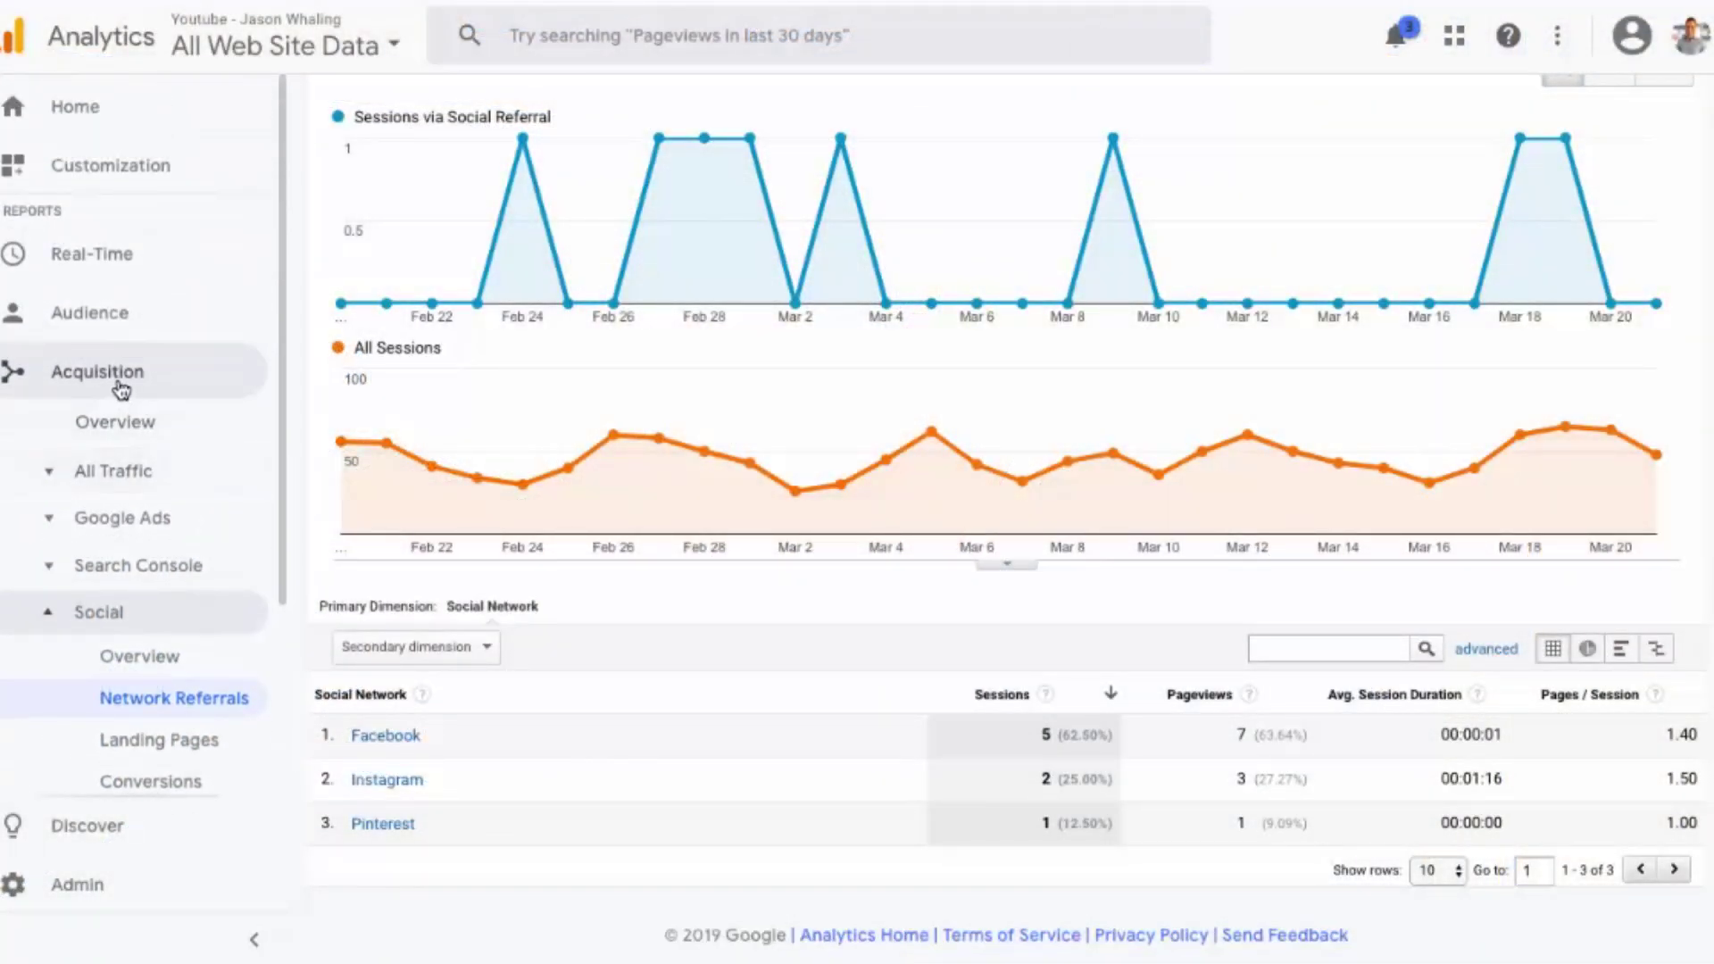
click(121, 390)
click(121, 388)
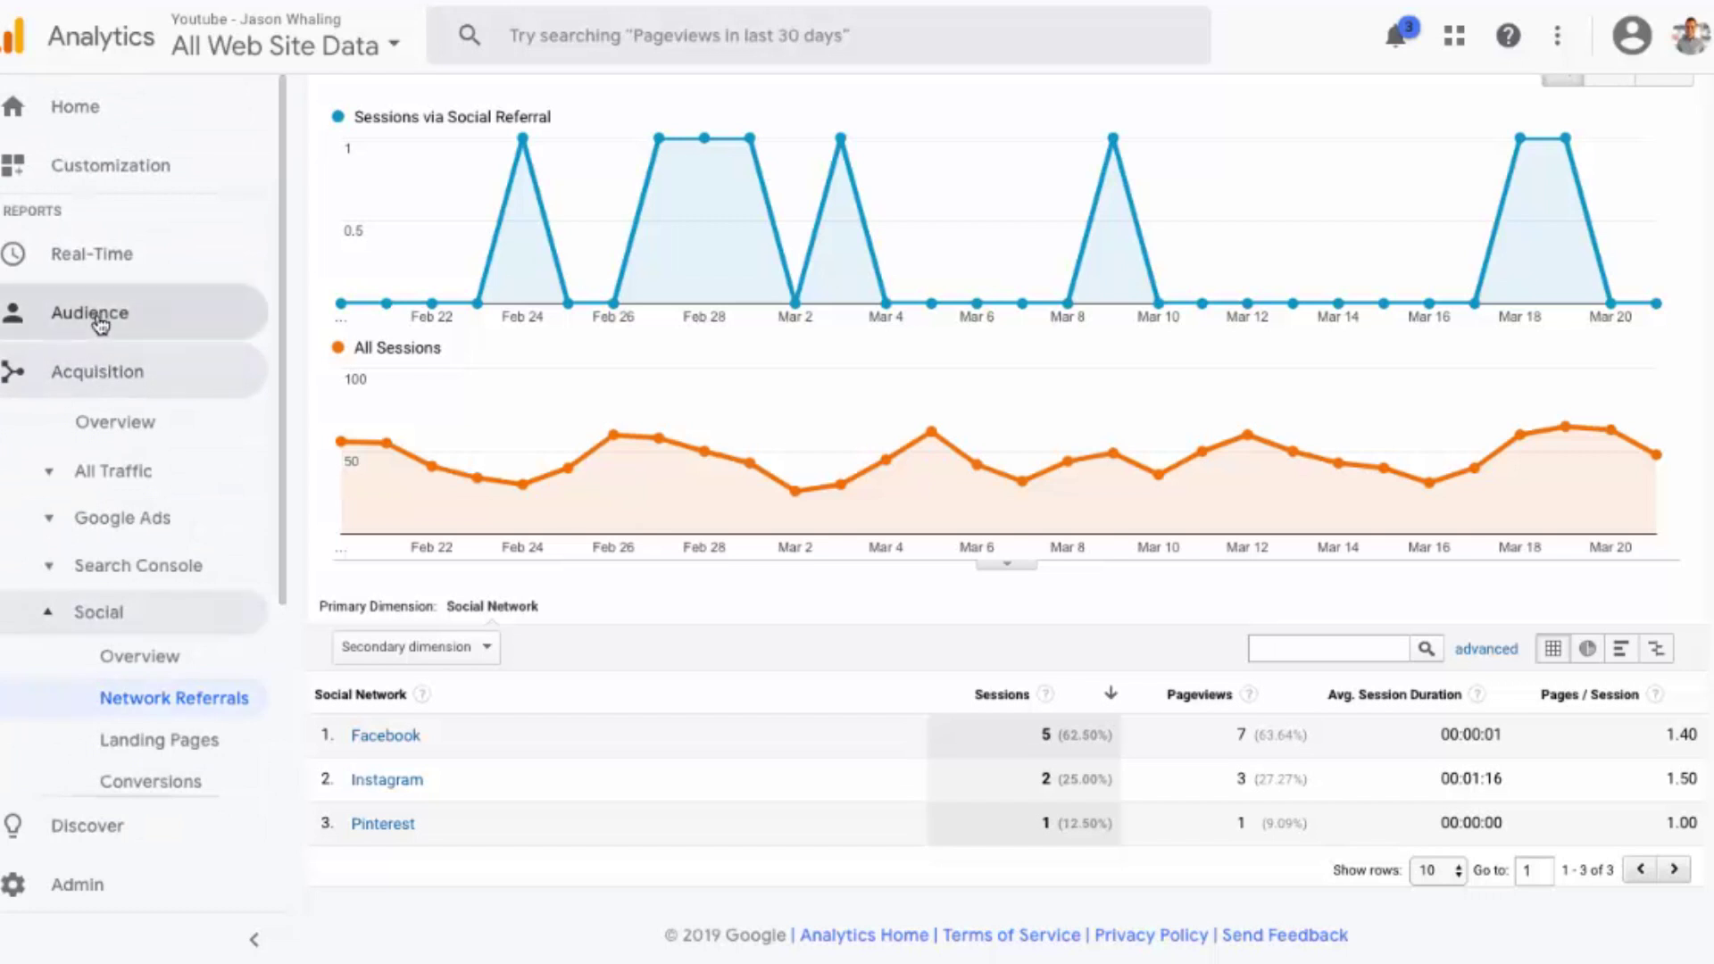
click(98, 320)
scroll(98, 319, down, 5)
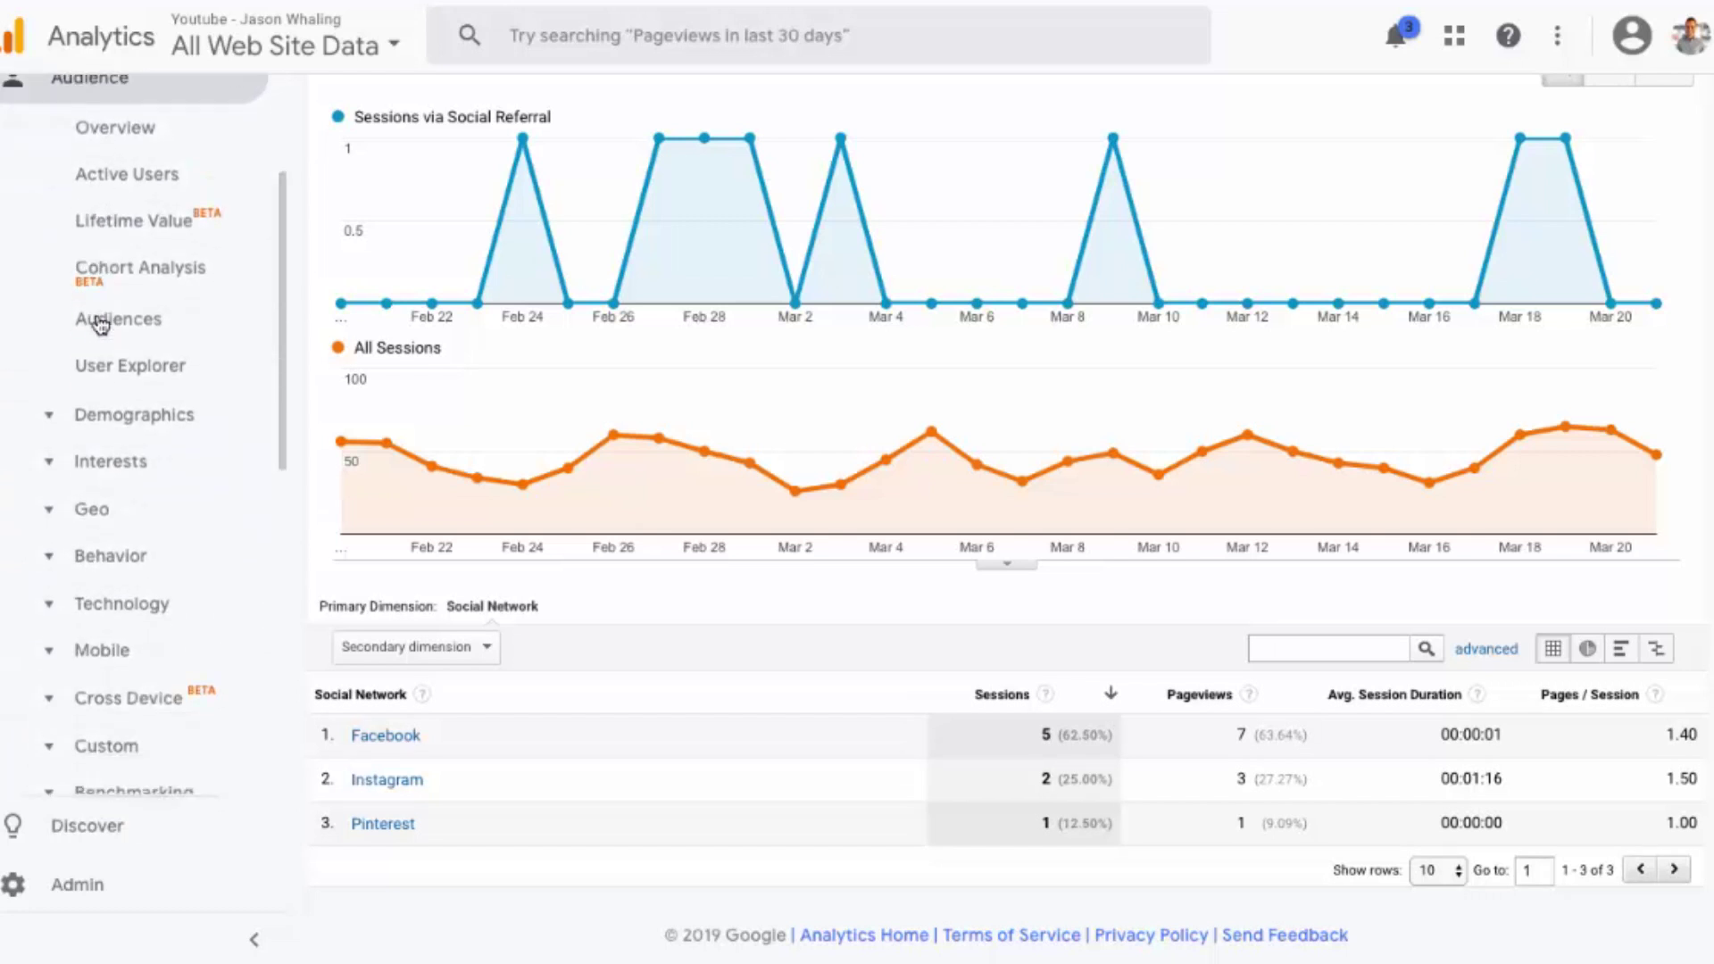
scroll(101, 324, down, 1)
click(143, 572)
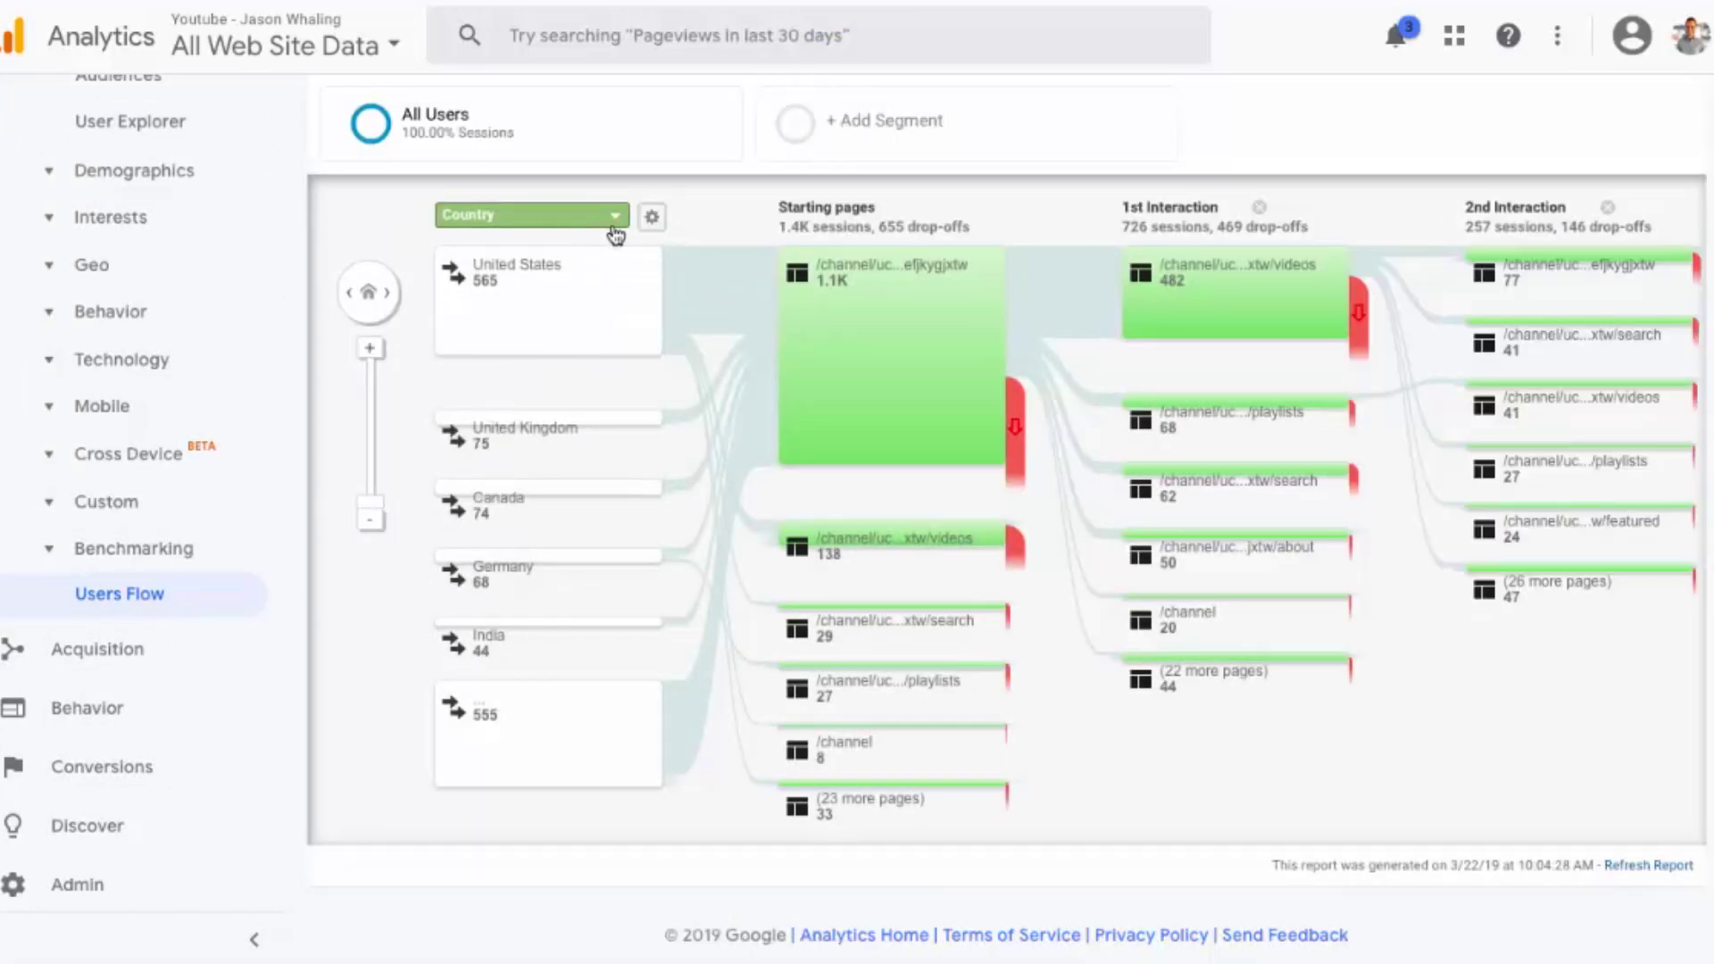
click(614, 218)
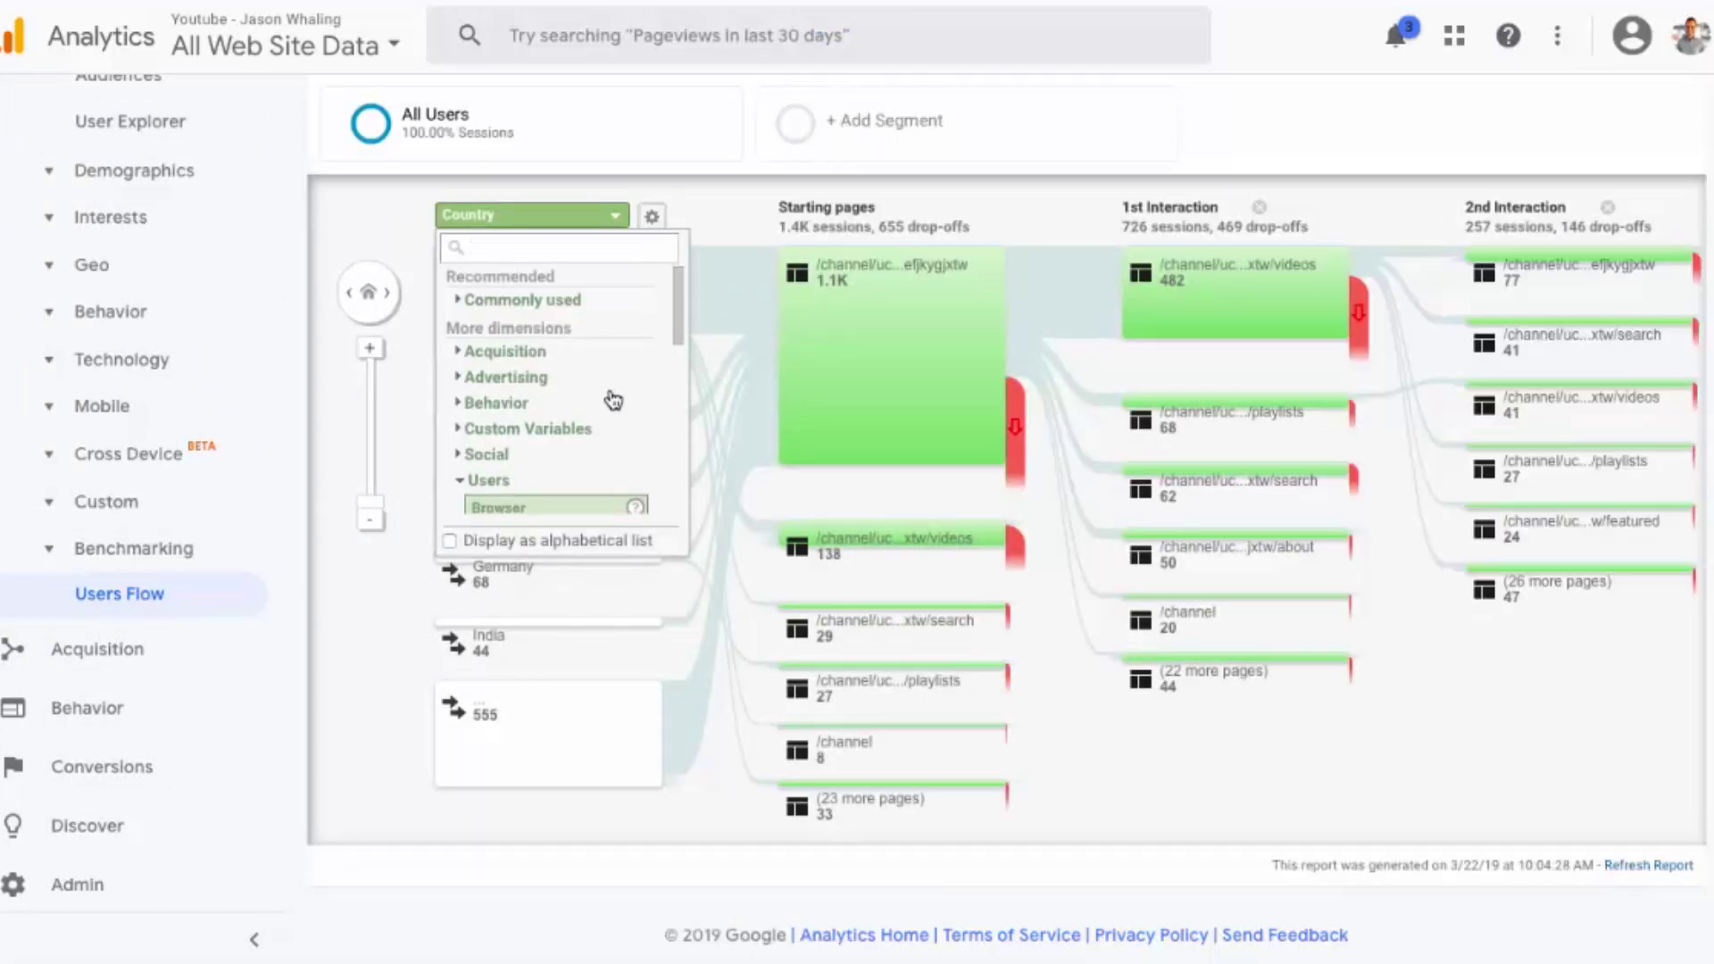
Change the Users Flow starting dimension from Country to Source via a 'sou' search
scroll(612, 399, down, 1)
text(sou)
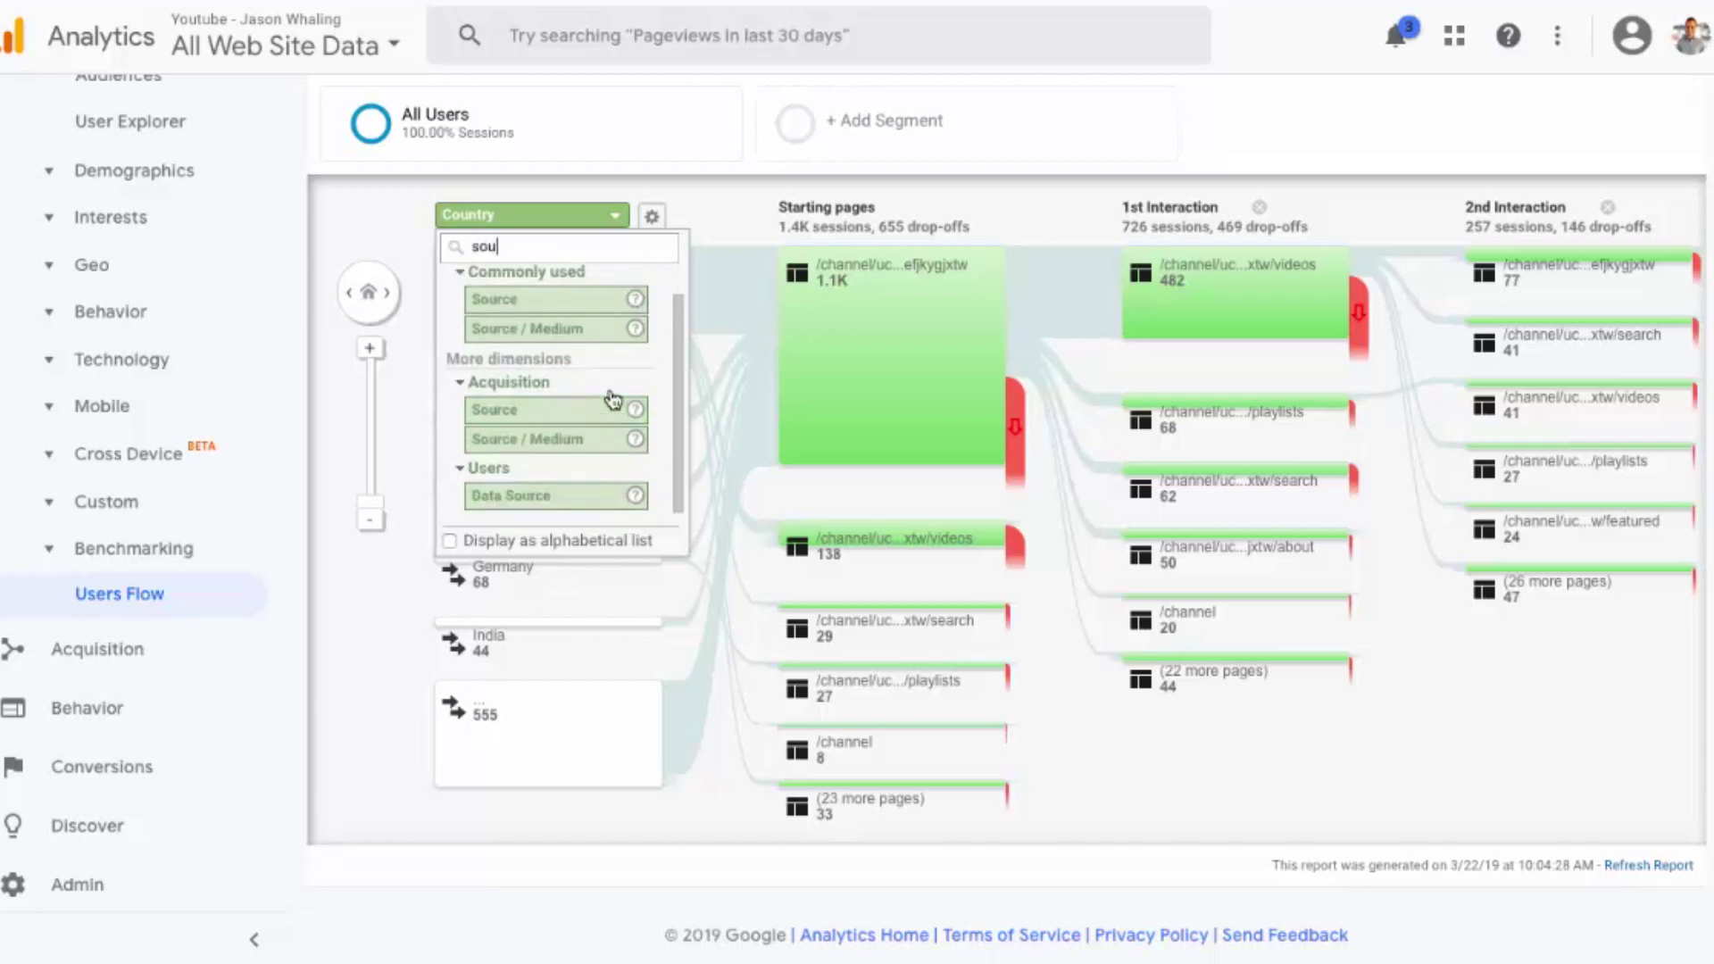
click(554, 315)
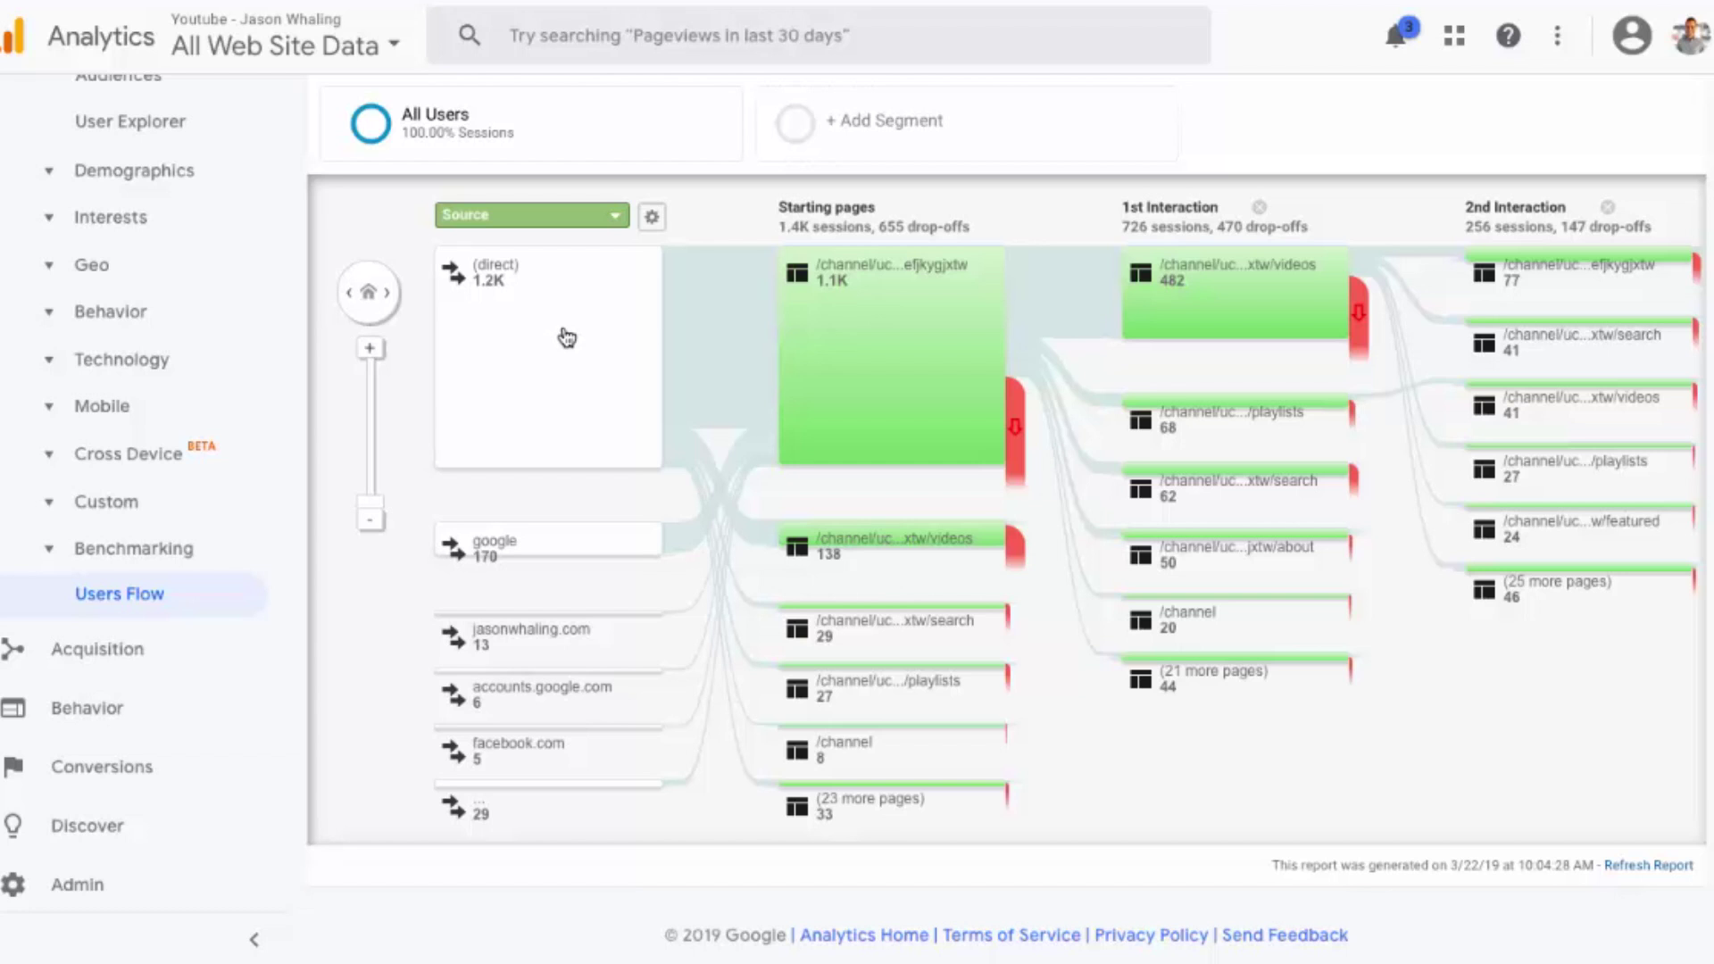
View the group details of the top starting page node, then close them
mouse_move(933, 367)
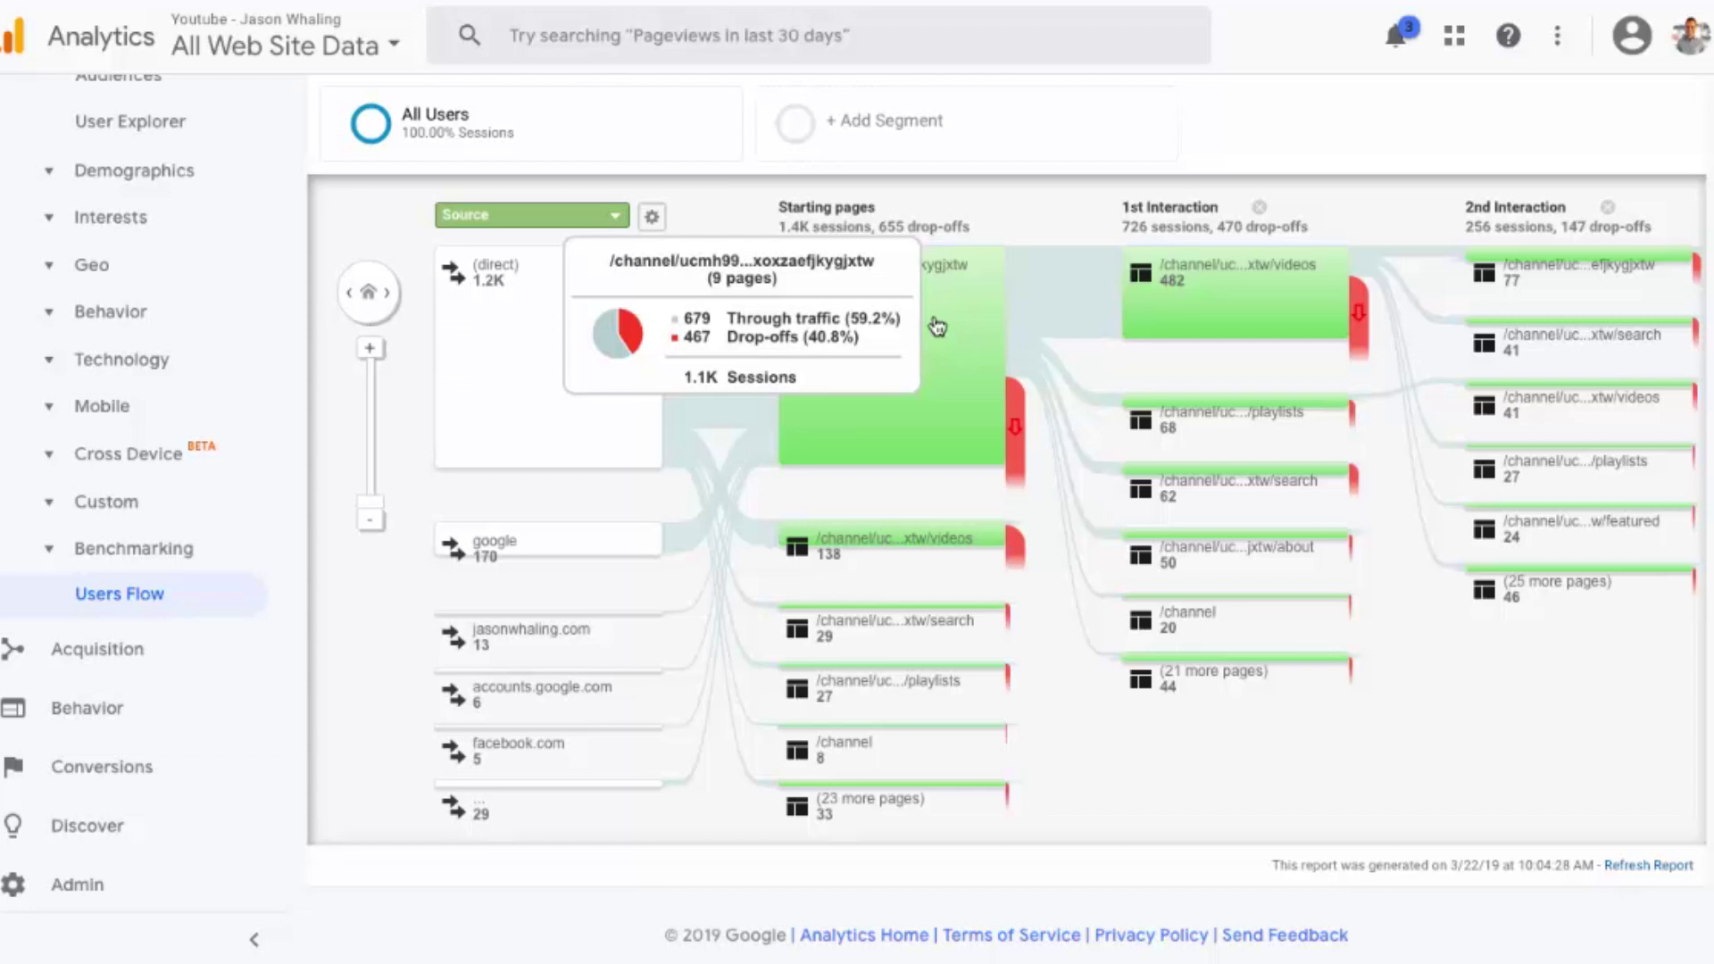
click(936, 280)
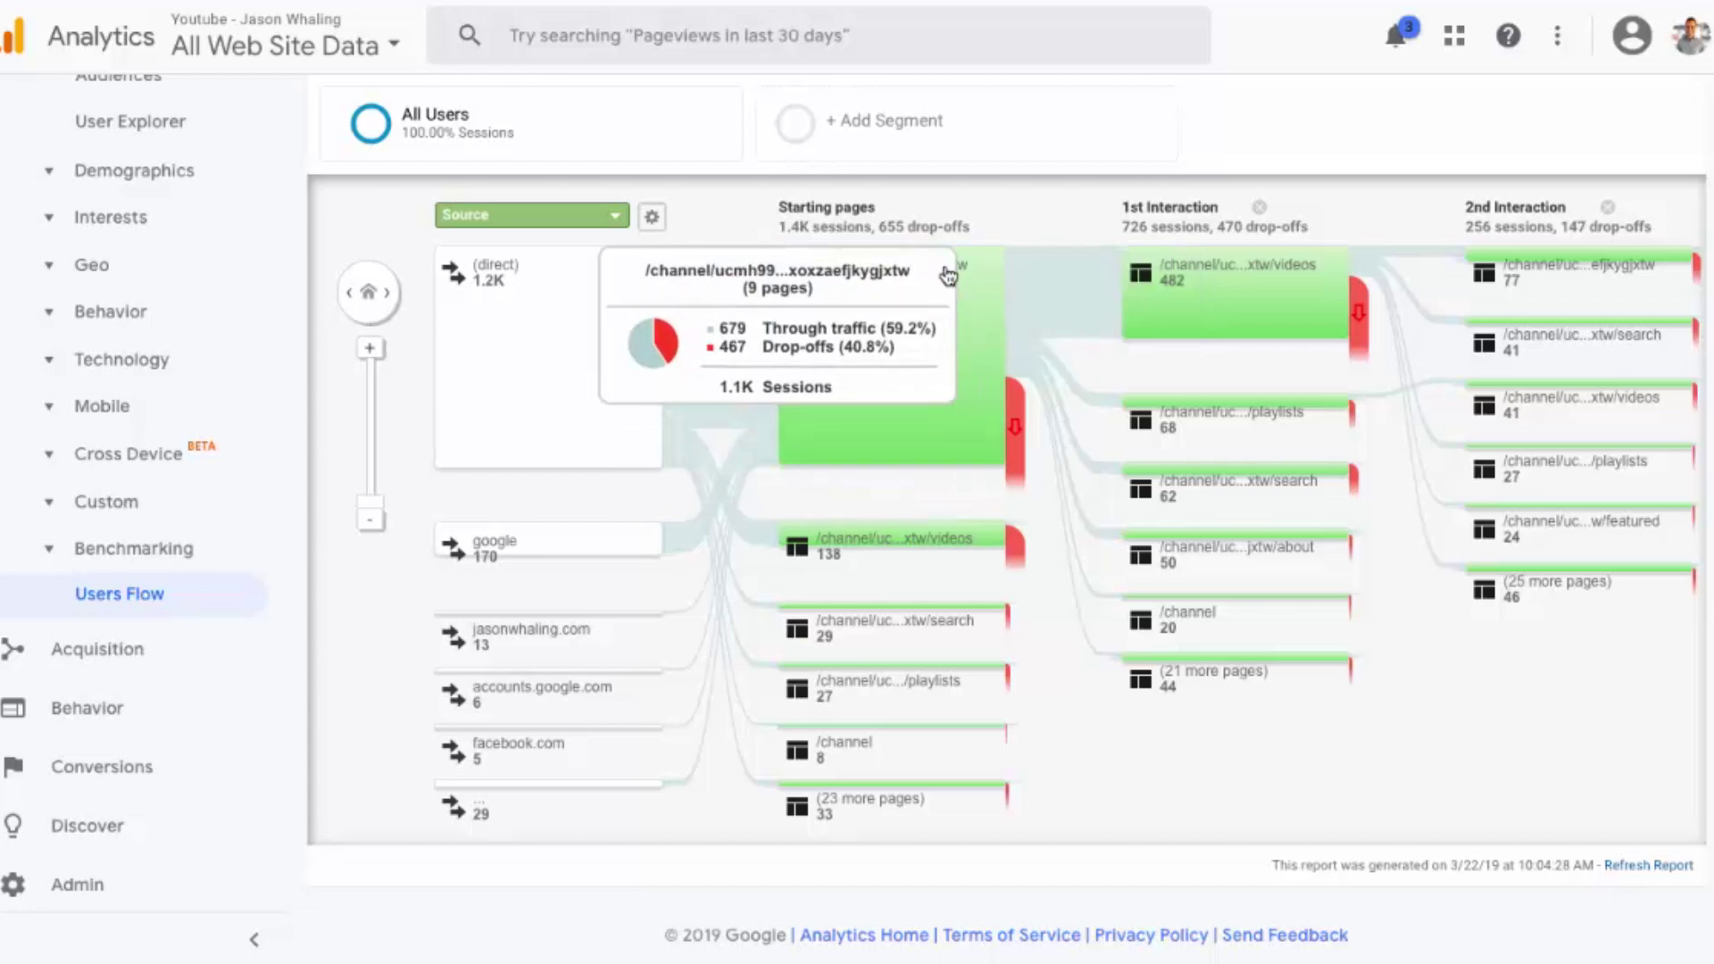
click(928, 266)
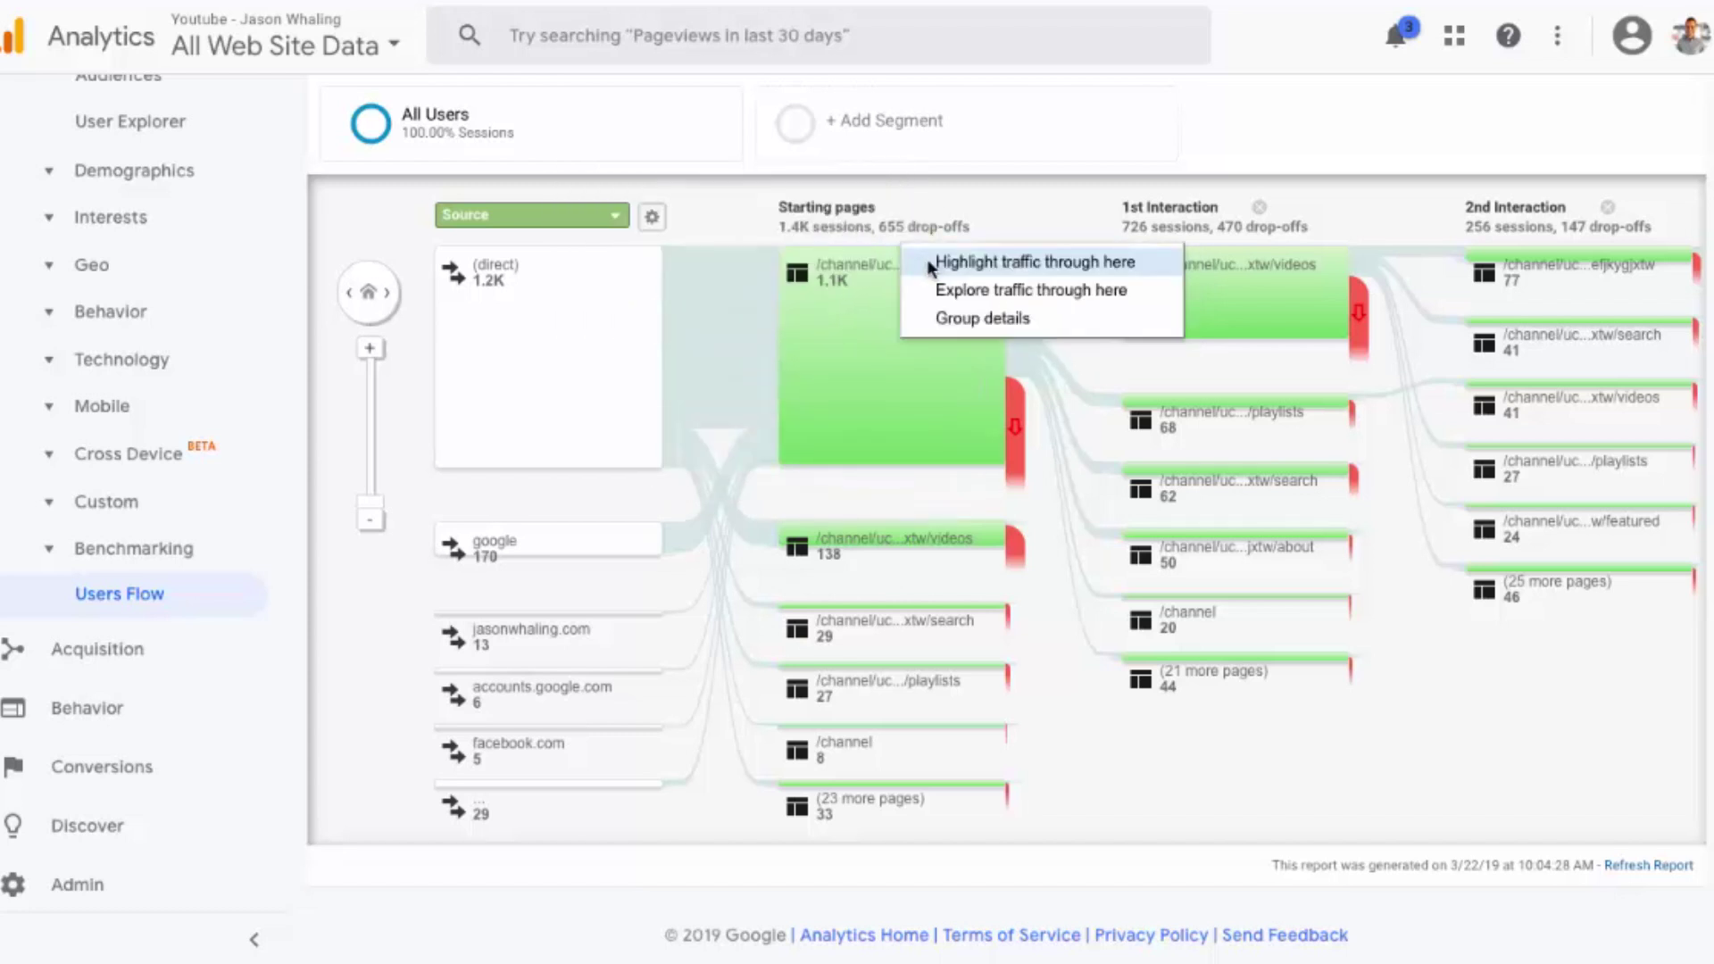
click(971, 322)
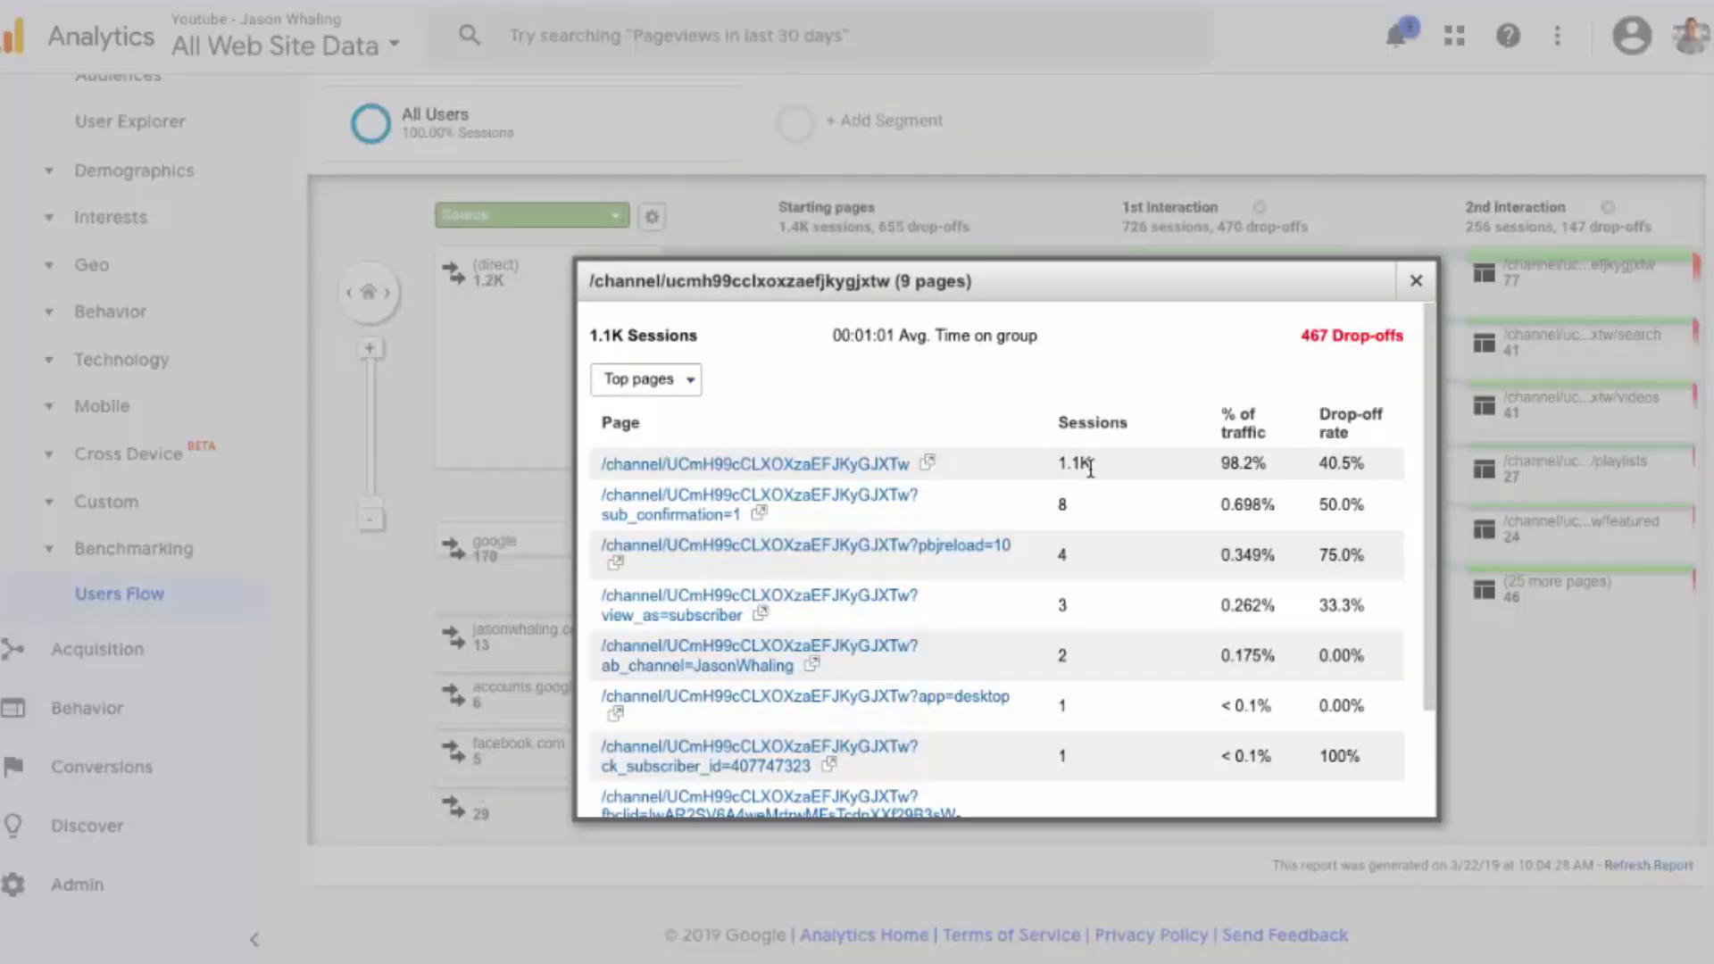
scroll(1091, 471, down, 3)
scroll(1092, 476, up, 3)
scroll(1090, 466, down, 3)
scroll(1091, 466, up, 3)
click(1416, 281)
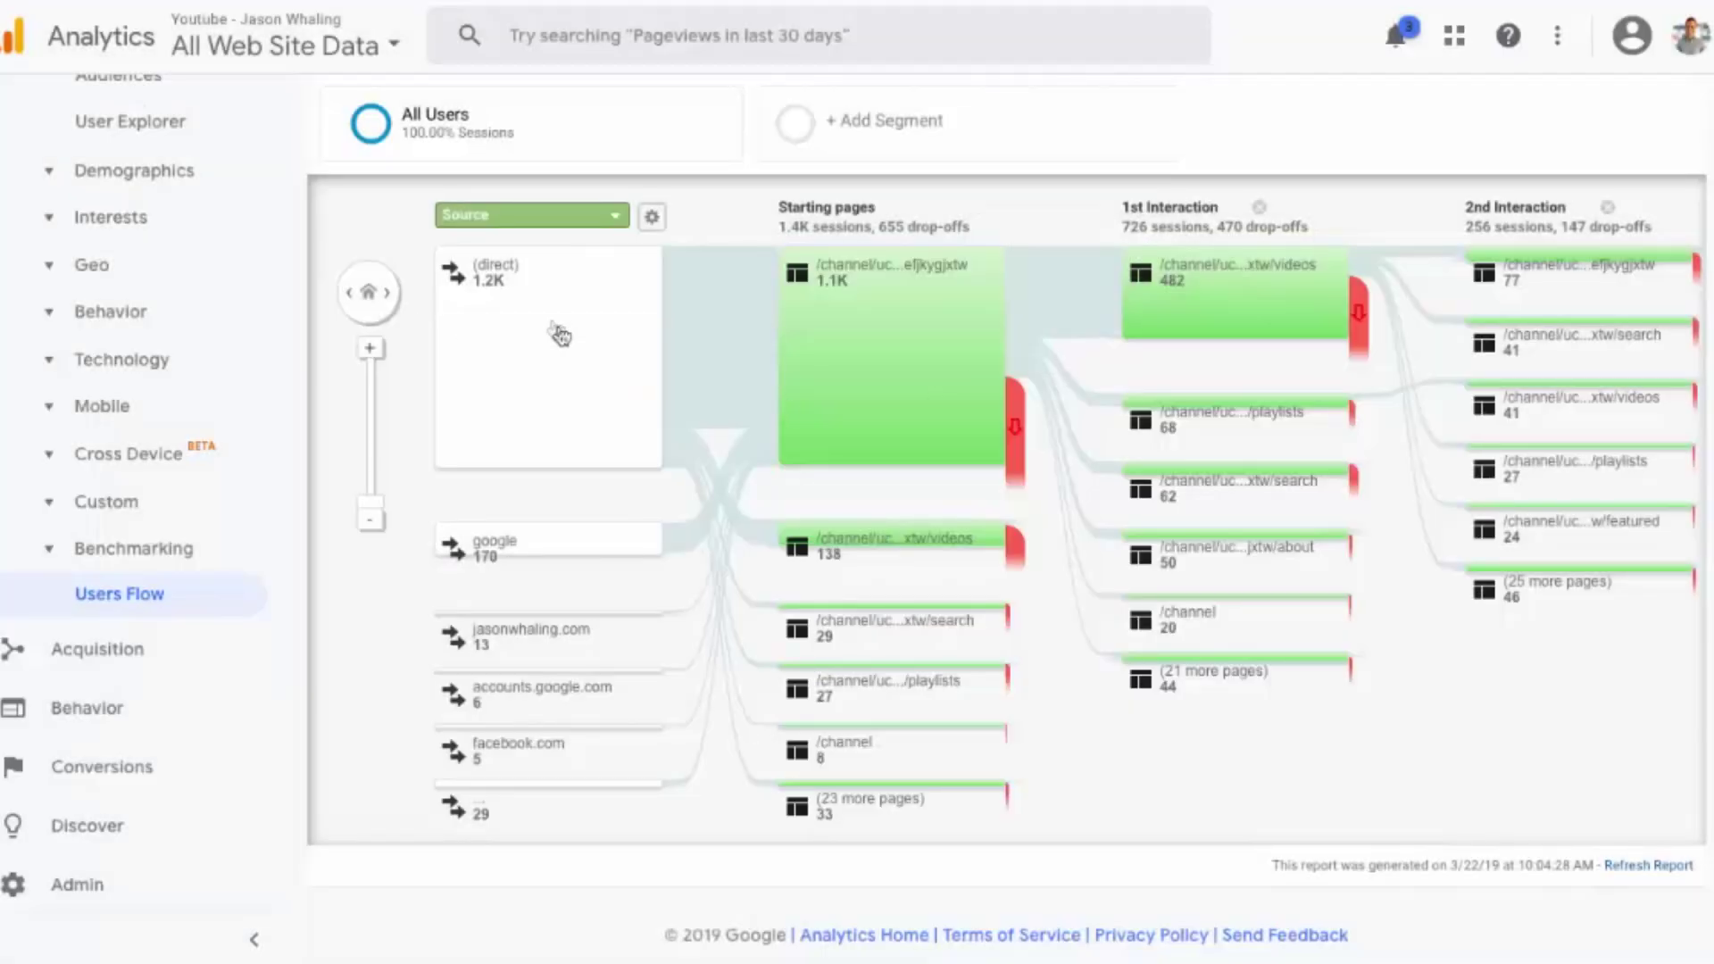
Set the flow's starting dimension to Medium and view the (none) group details
click(600, 223)
click(526, 369)
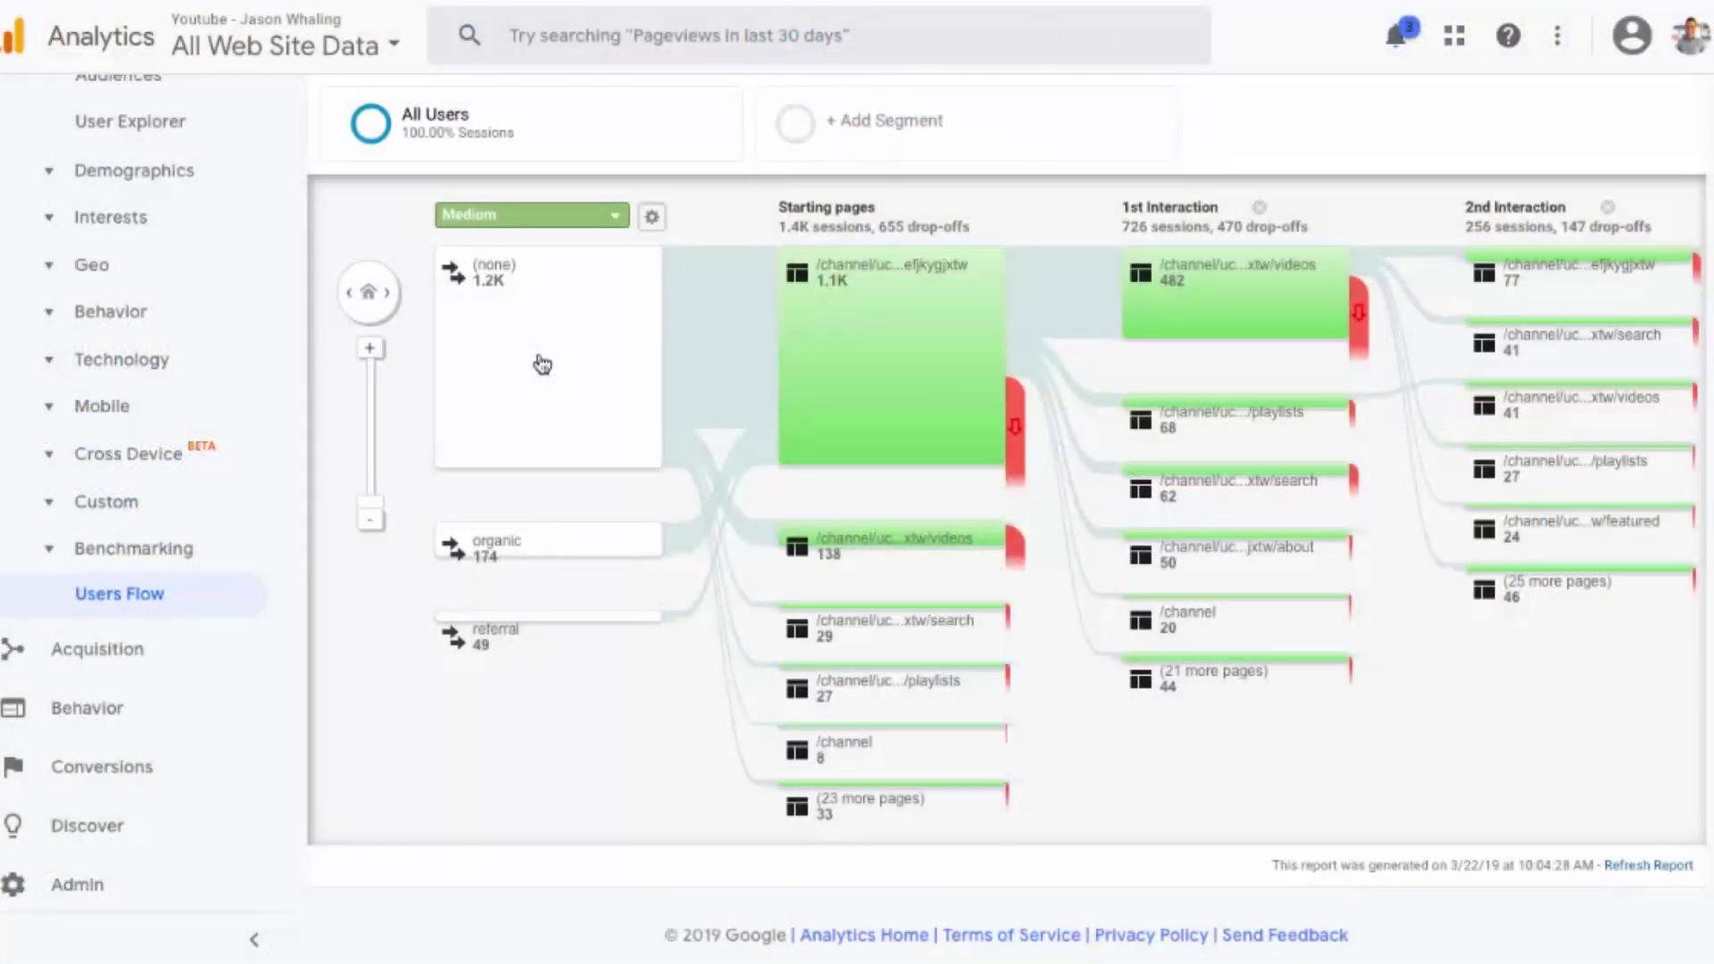
click(548, 430)
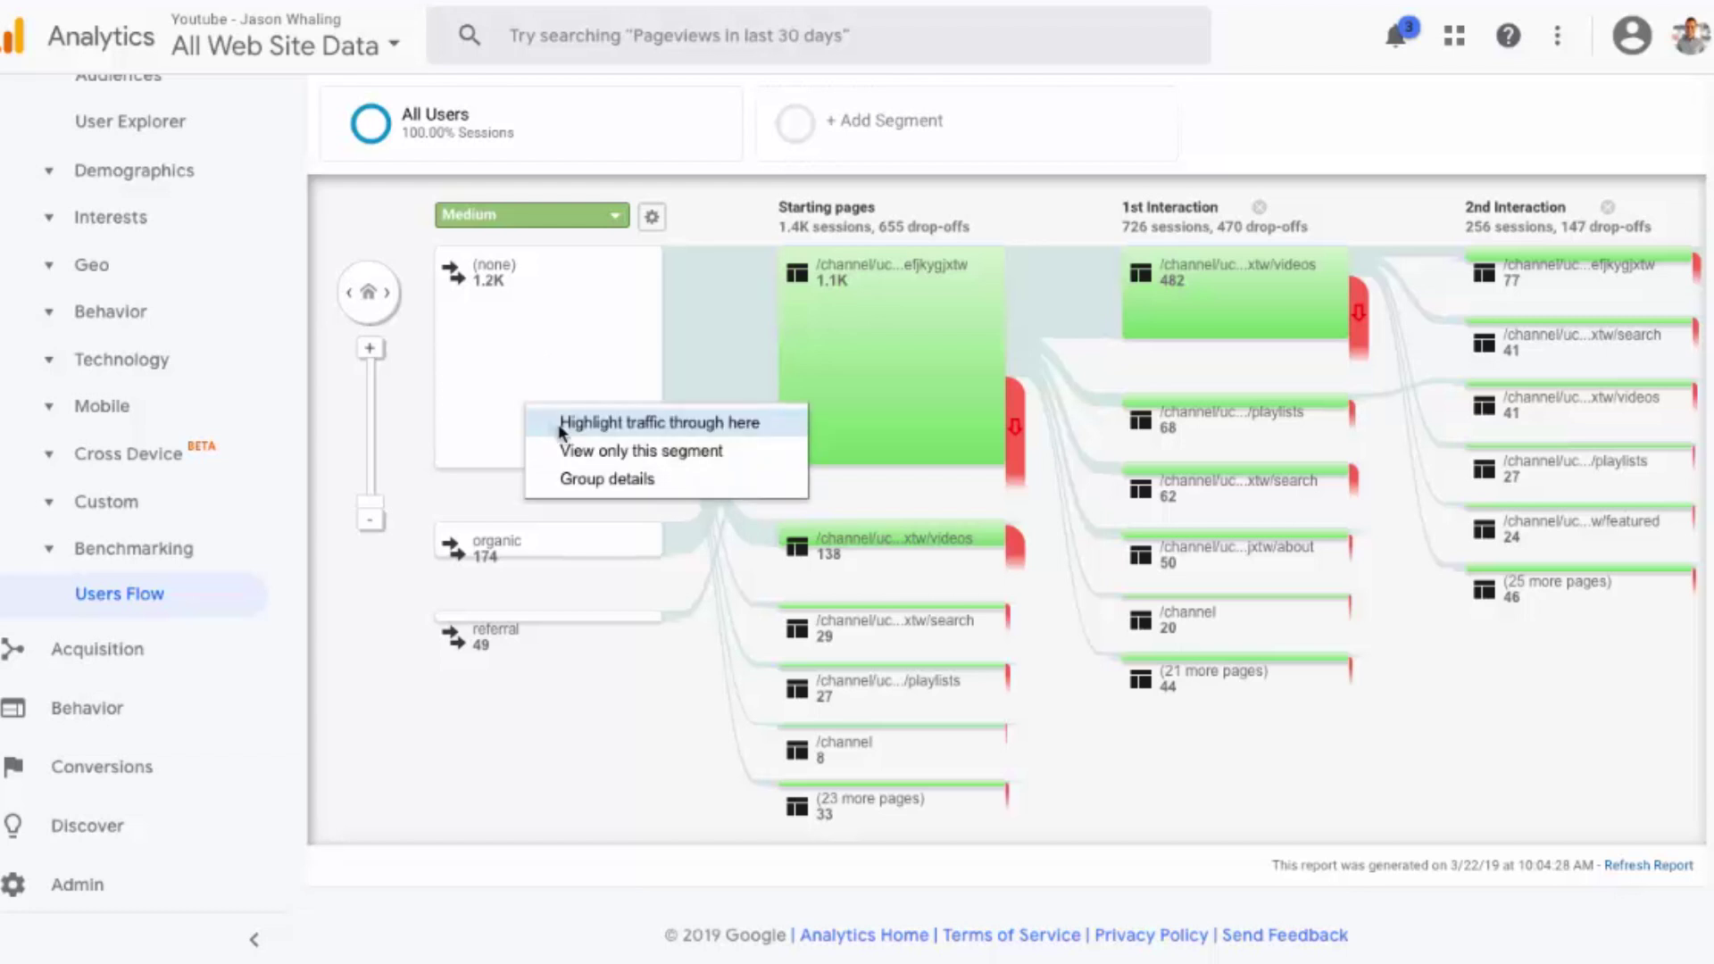
click(574, 476)
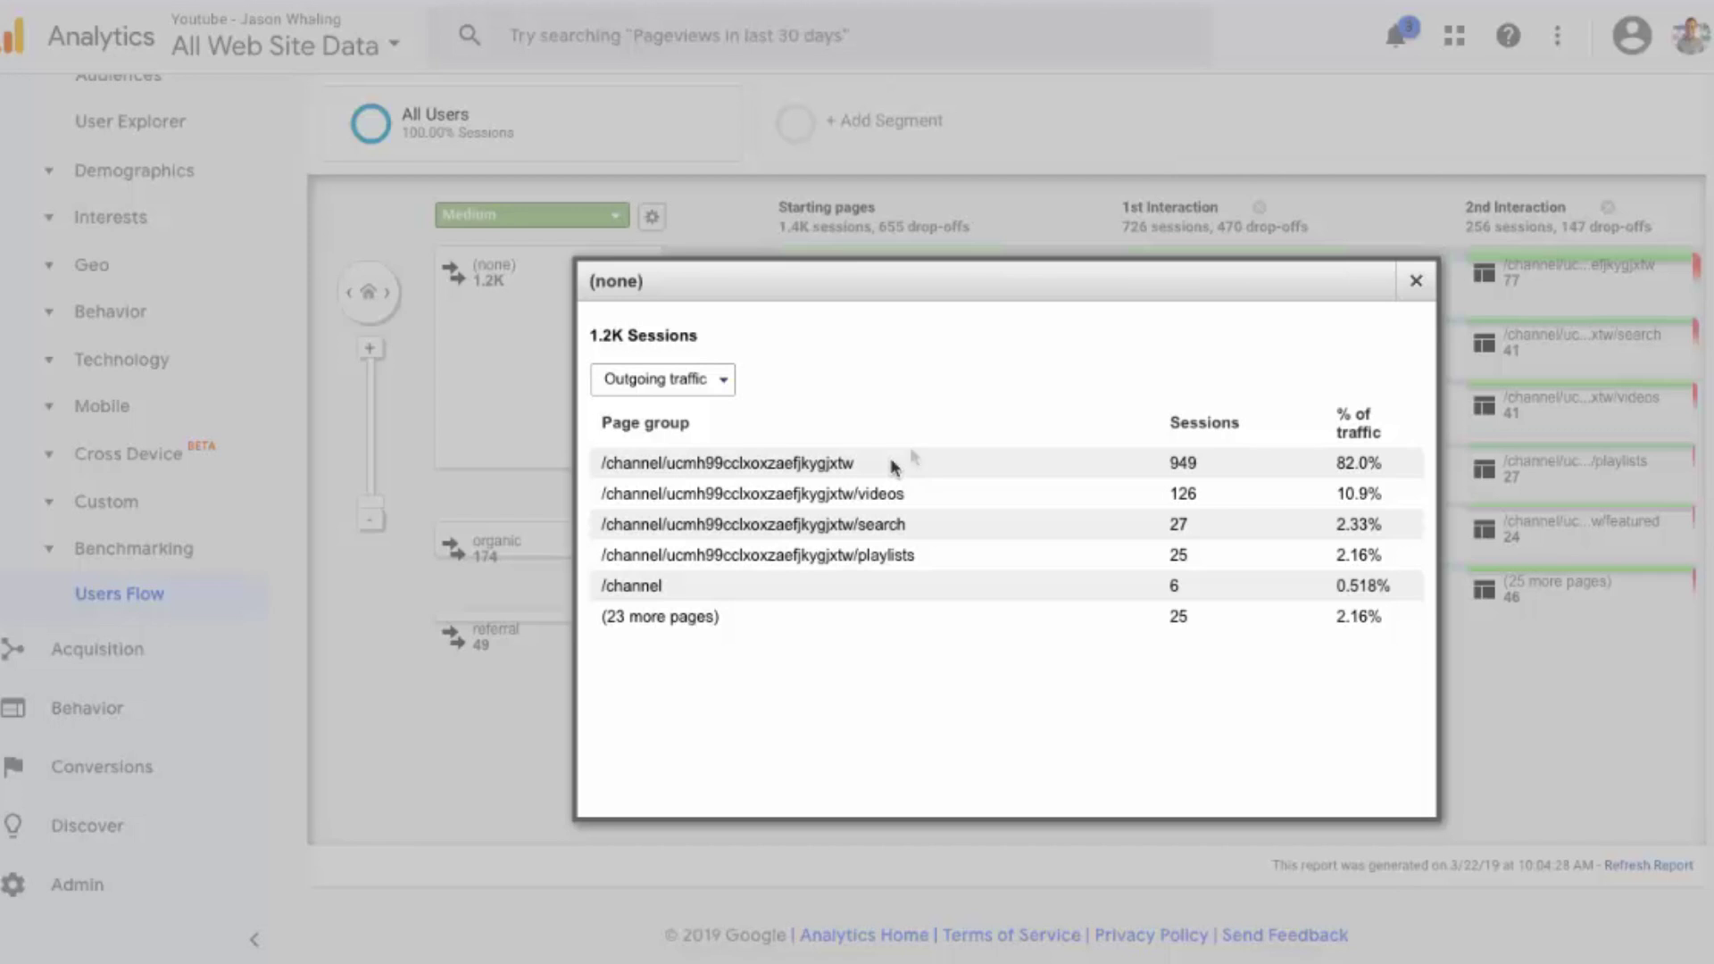
click(1417, 282)
Open group details for the '21 more pages' node in the 1st interaction
mouse_move(1009, 348)
mouse_move(1275, 319)
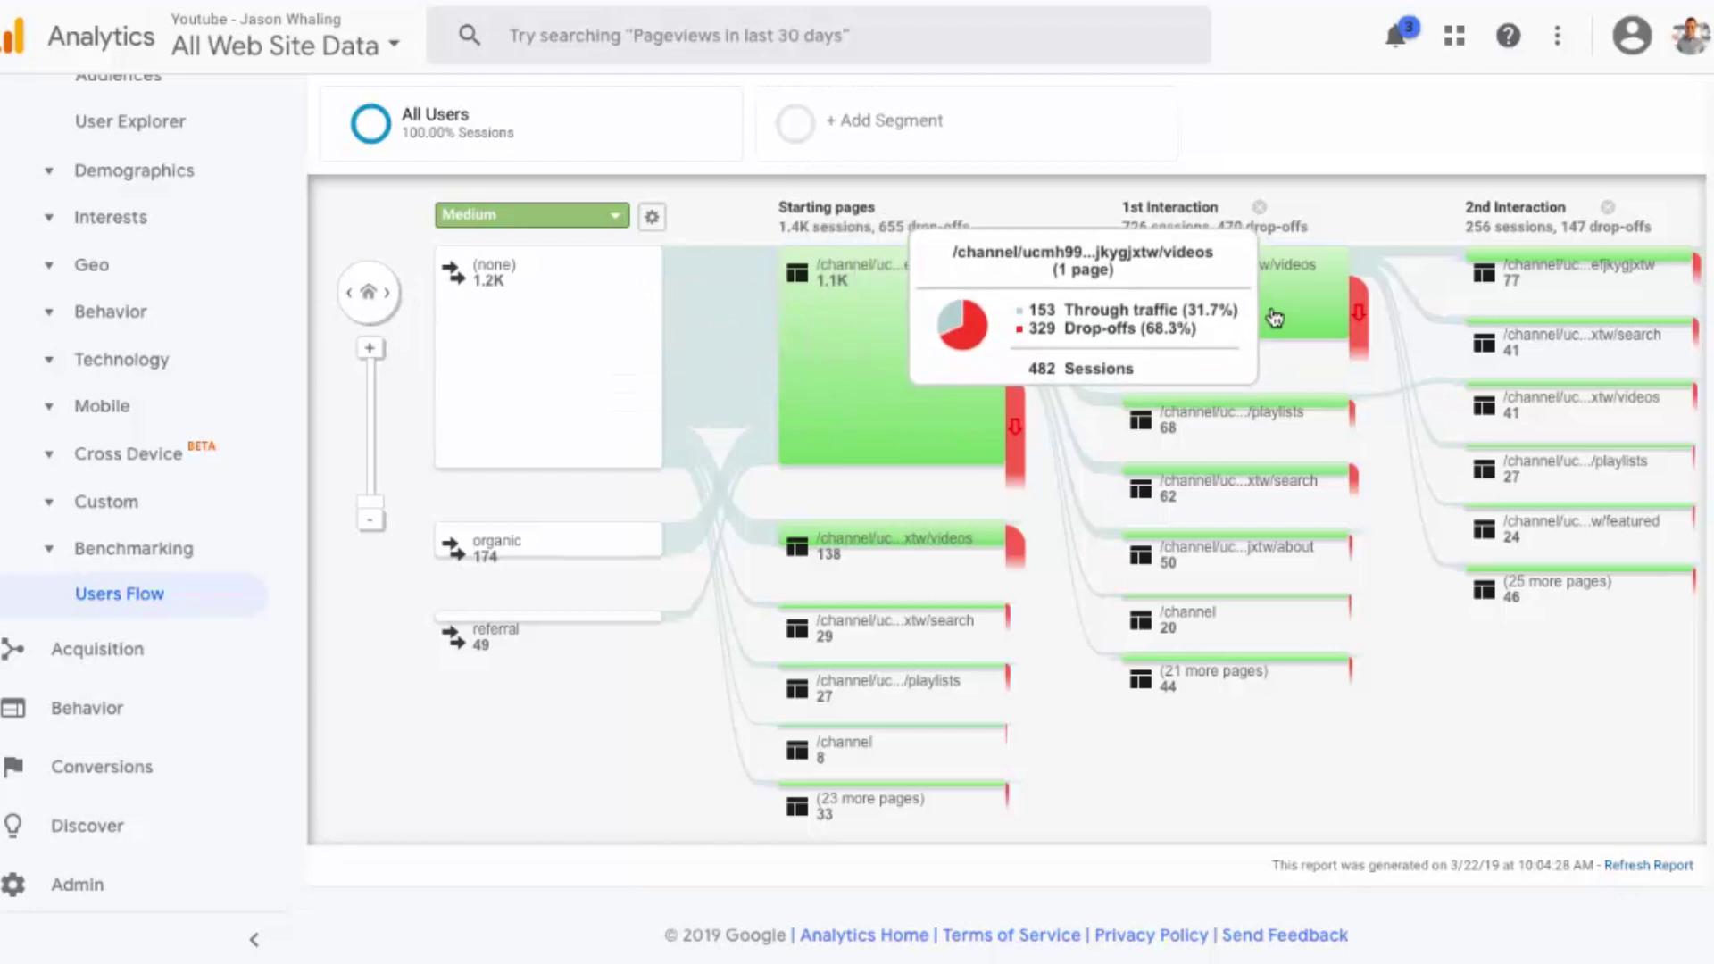
mouse_move(926, 534)
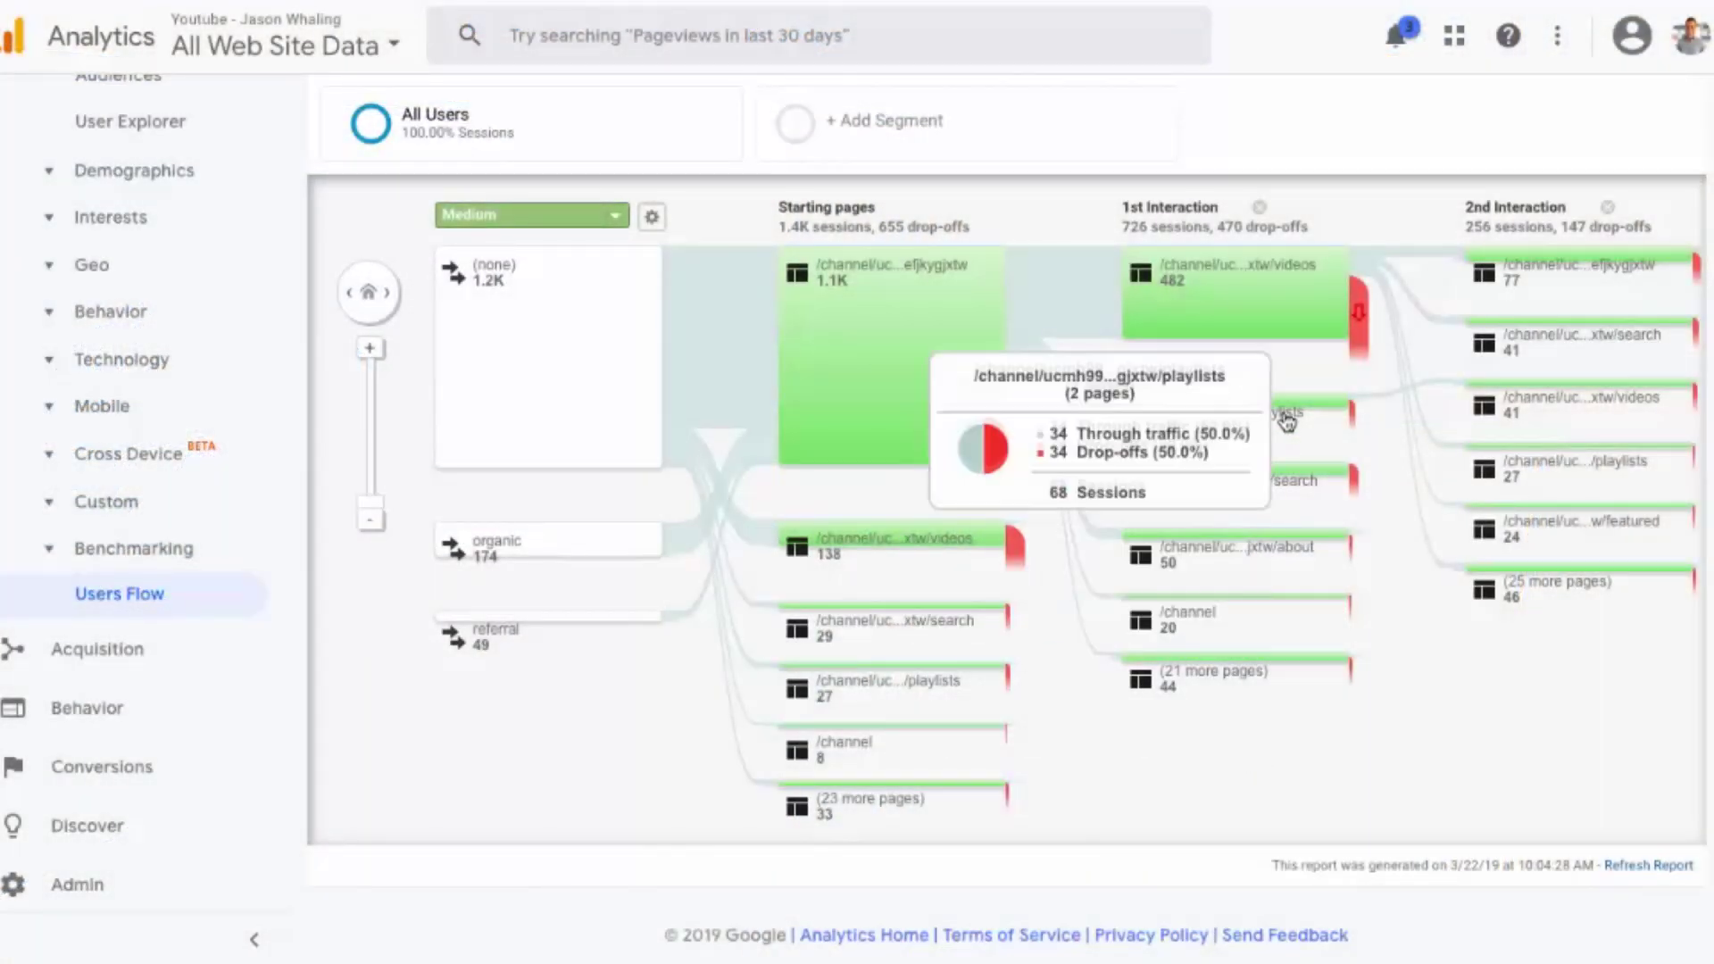
mouse_move(1269, 333)
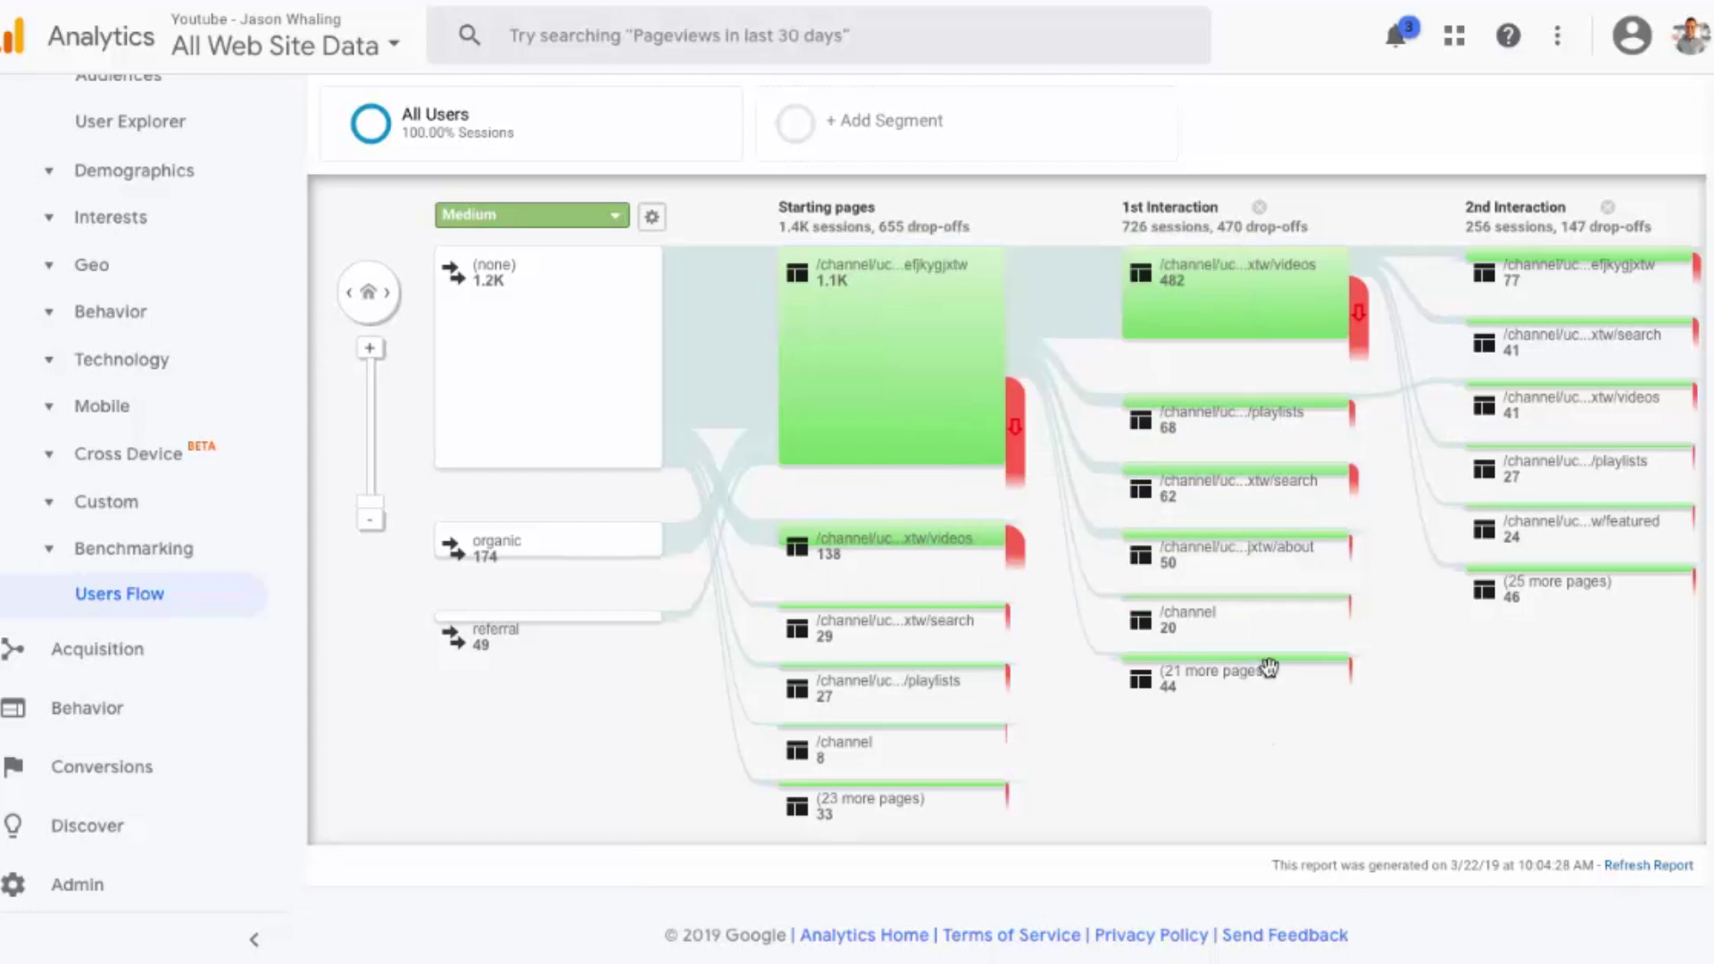
click(1238, 677)
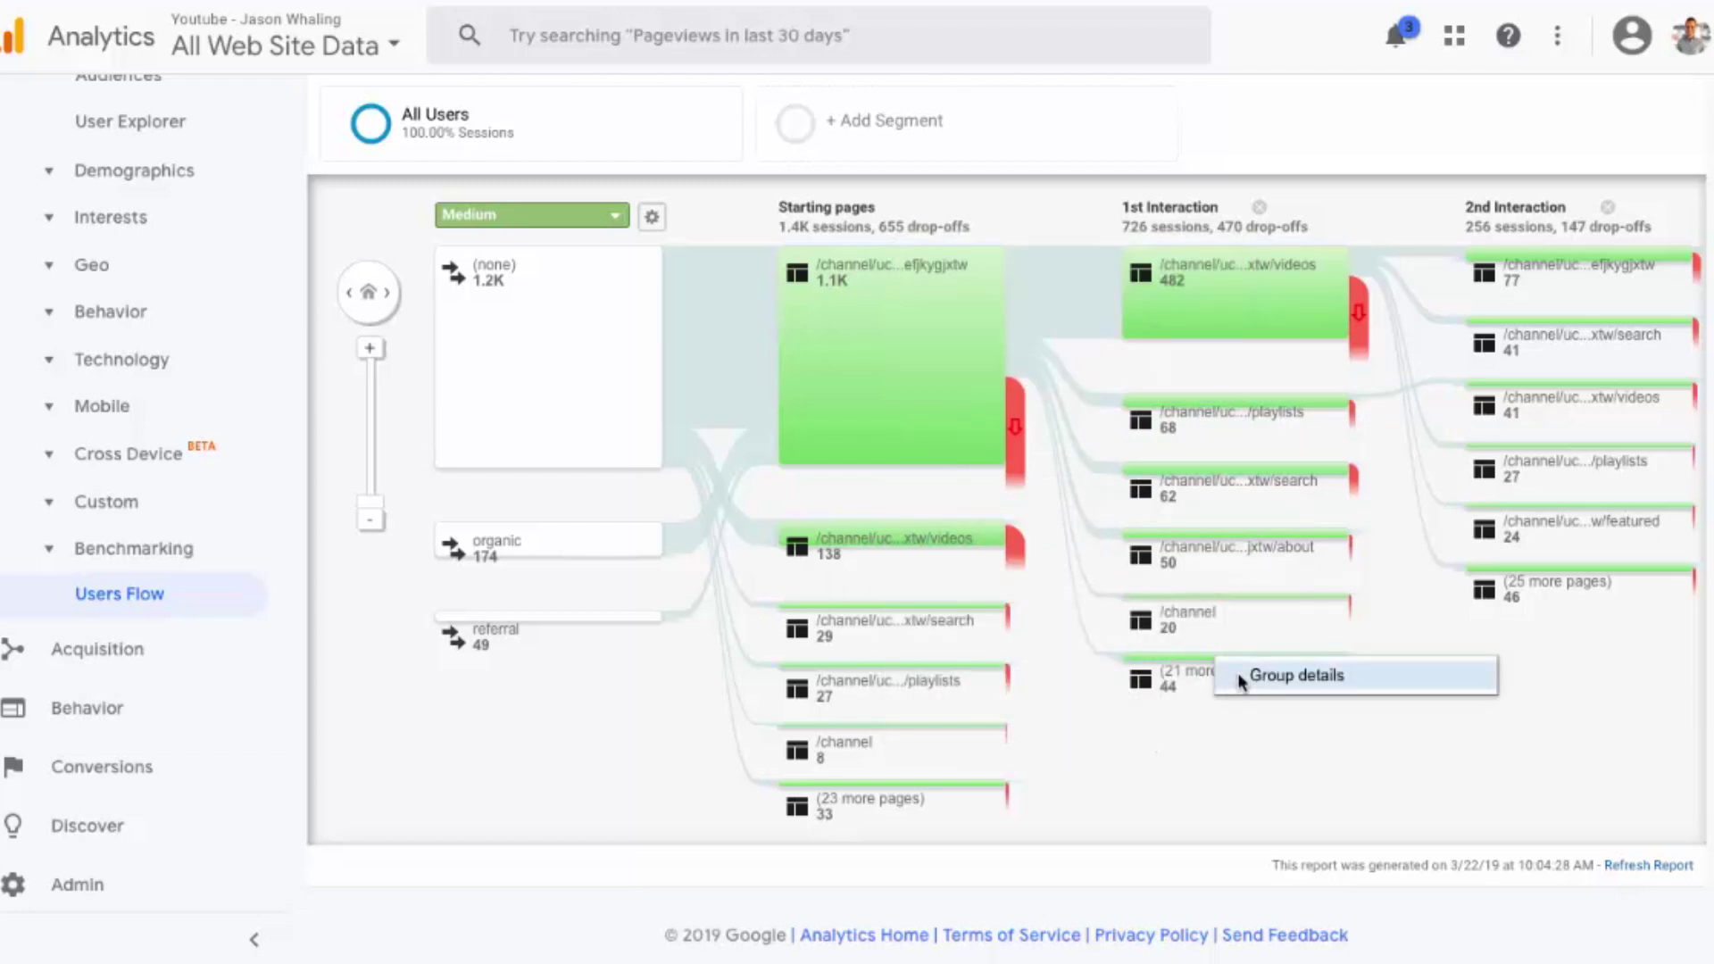
click(1274, 678)
scroll(1126, 591, down, 2)
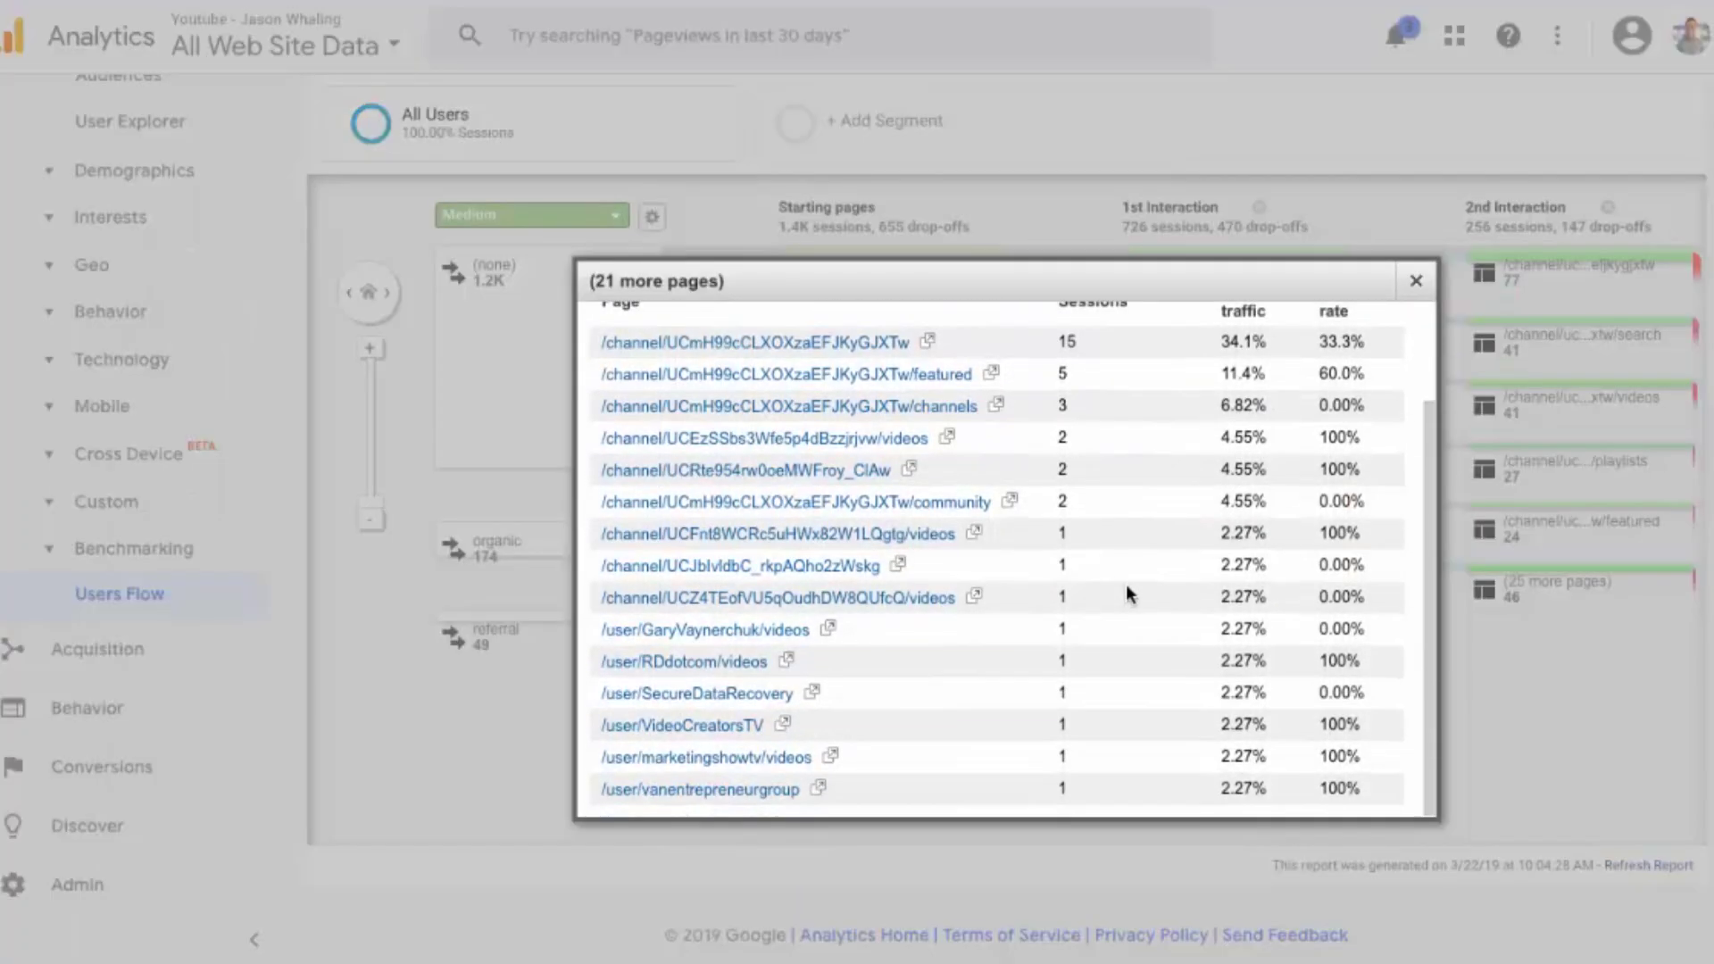